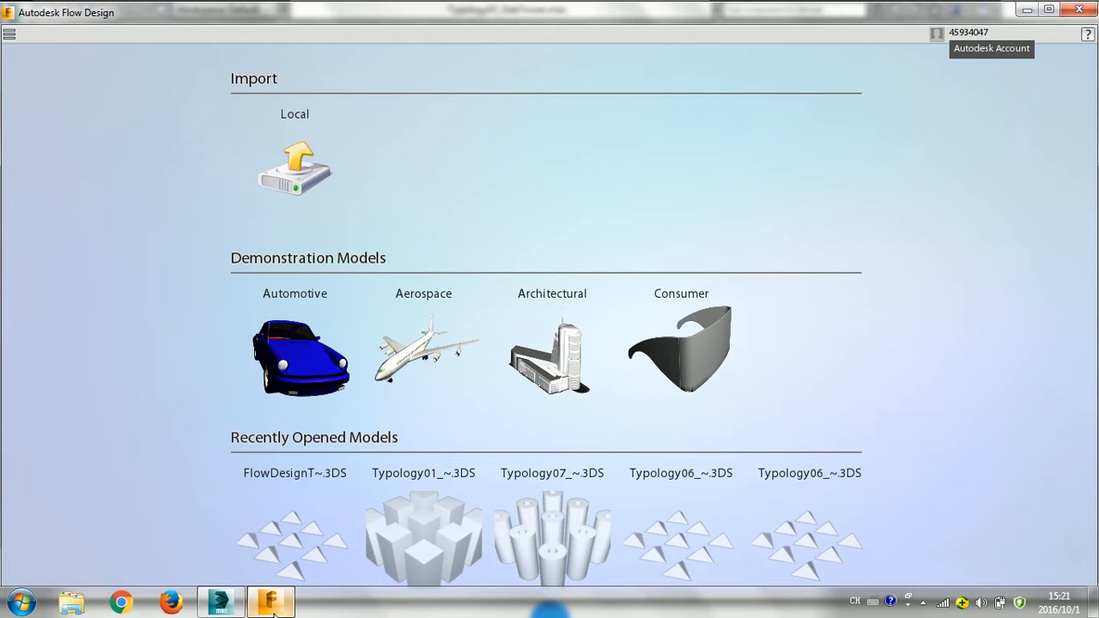
# Switch to 3ds Max and save the slab tower scene under the new name SlabTowers on the Desktop.
pyautogui.click(1027, 10)
pyautogui.keyDown('alt'); pyautogui.moveTo(599, 251); pyautogui.dragTo(691, 267, button='middle'); pyautogui.keyUp('alt')
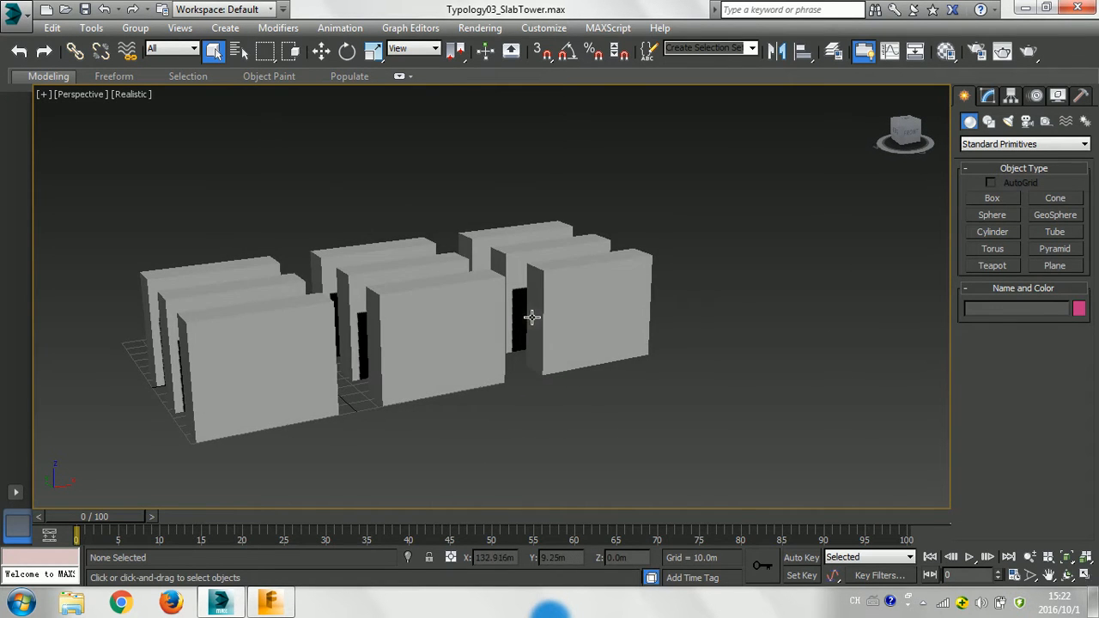
pyautogui.moveTo(532, 317); pyautogui.dragTo(593, 279, button='middle')
pyautogui.keyDown('alt'); pyautogui.moveTo(590, 331); pyautogui.dragTo(523, 317, button='middle'); pyautogui.keyUp('alt')
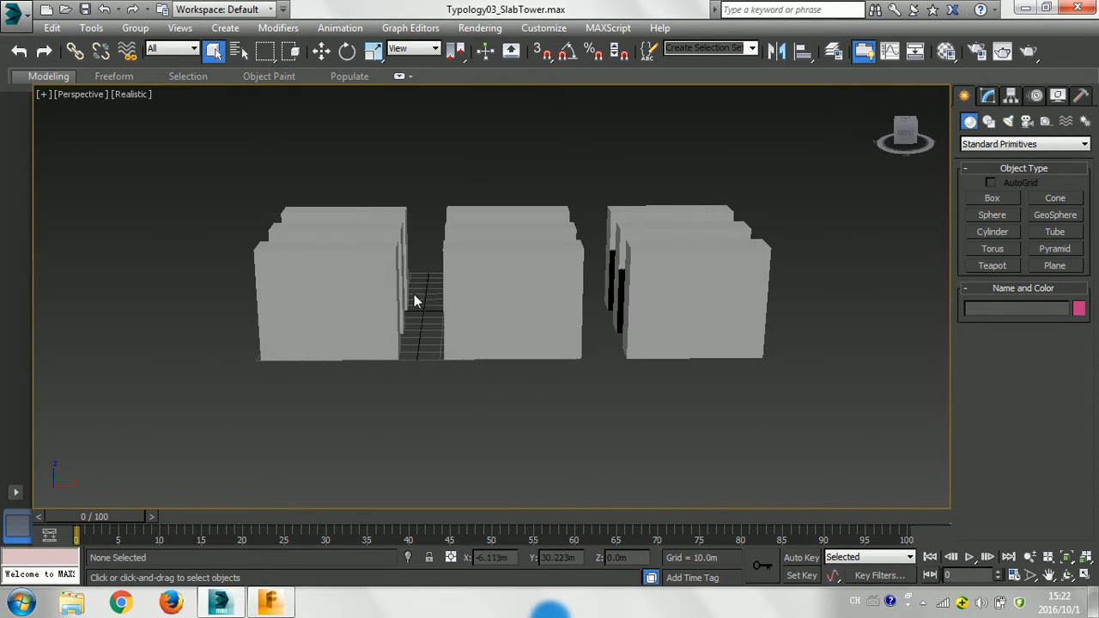
pyautogui.keyDown('alt'); pyautogui.moveTo(435, 303); pyautogui.dragTo(418, 291, button='middle'); pyautogui.keyUp('alt')
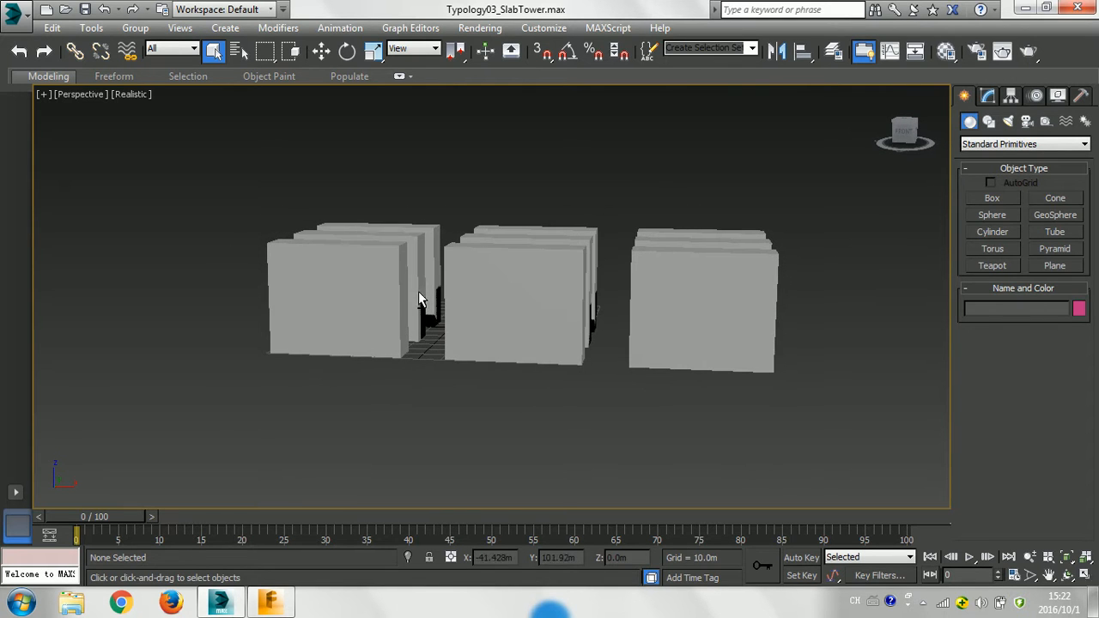
pyautogui.click(26, 17)
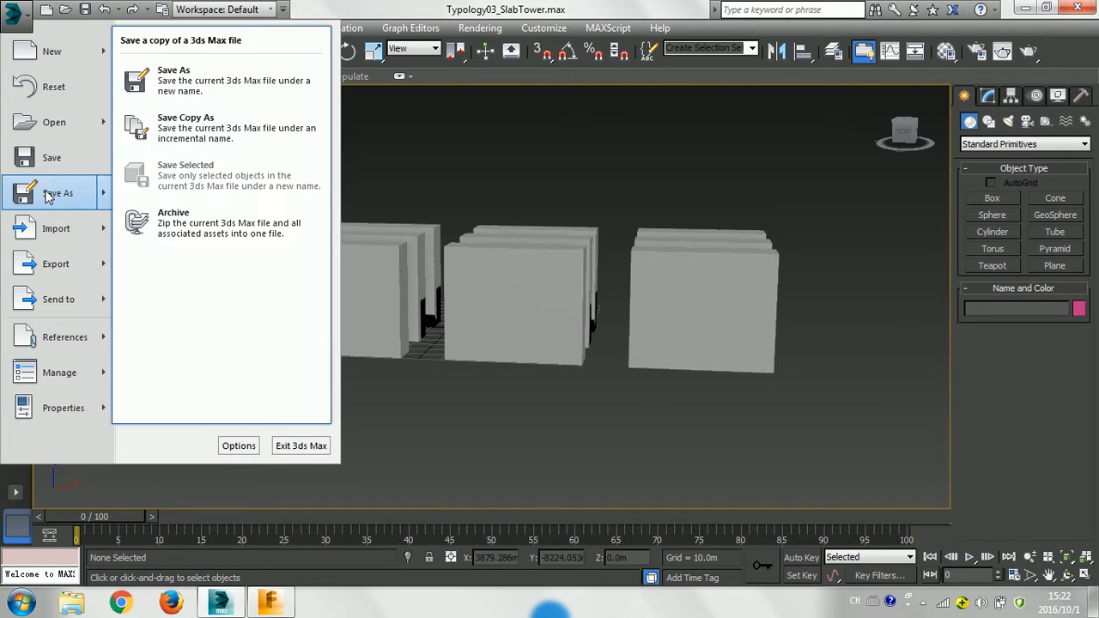
pyautogui.click(48, 195)
pyautogui.click(50, 156)
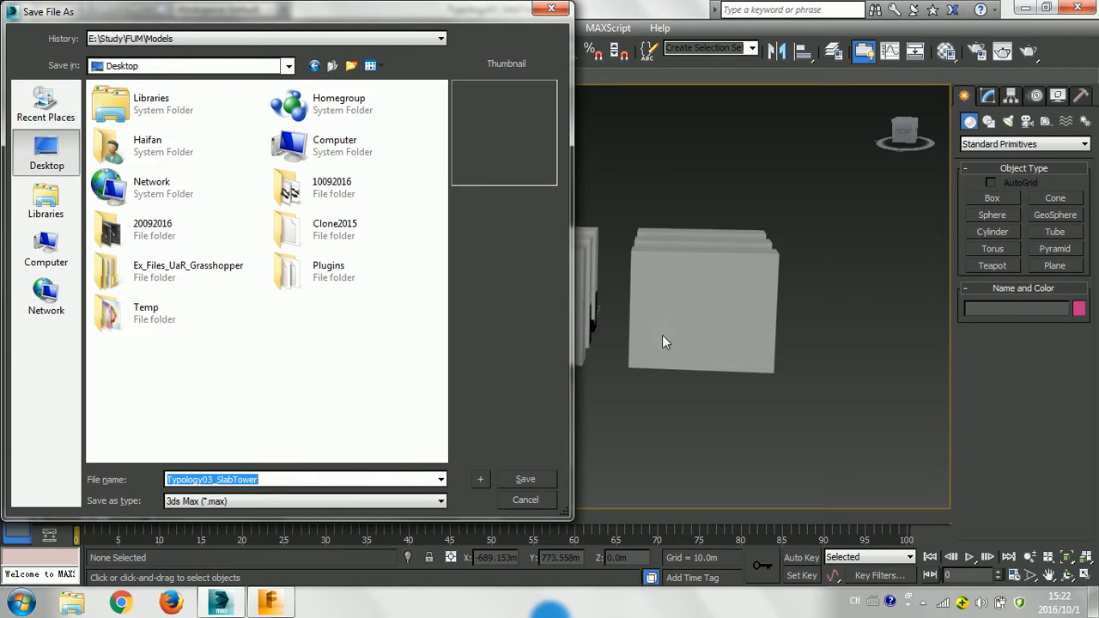
pyautogui.write('S')
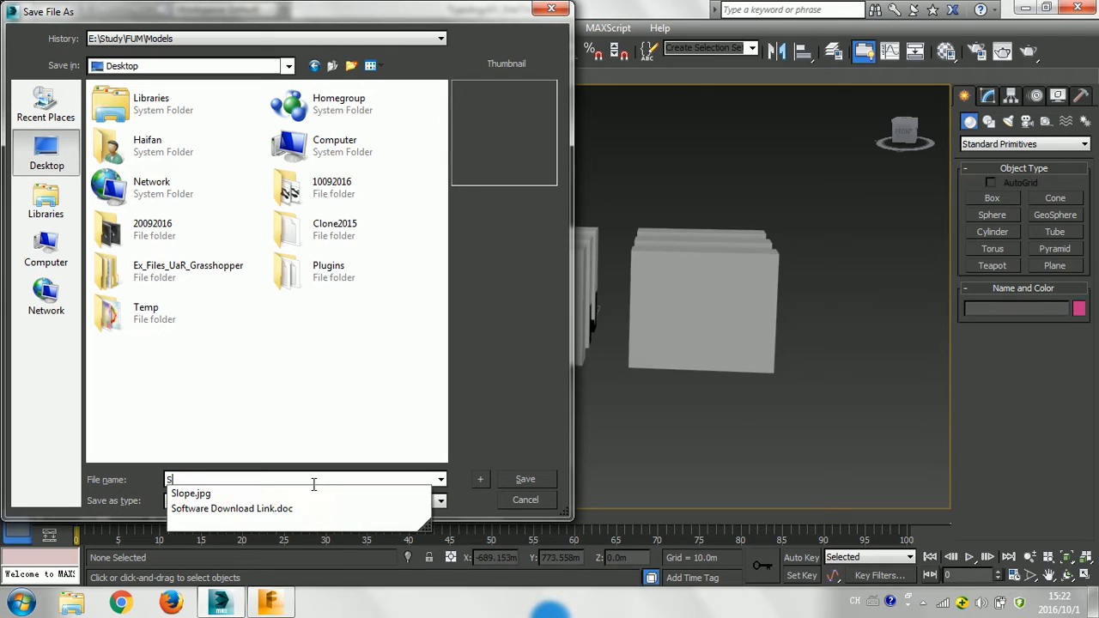
pyautogui.write('labTowers')
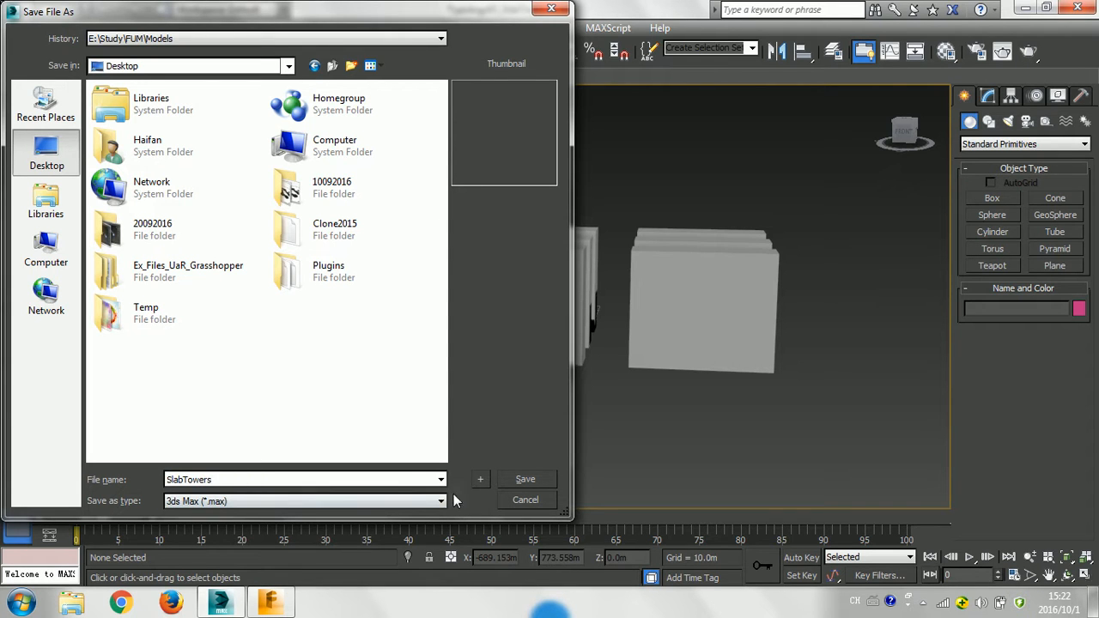
pyautogui.click(525, 479)
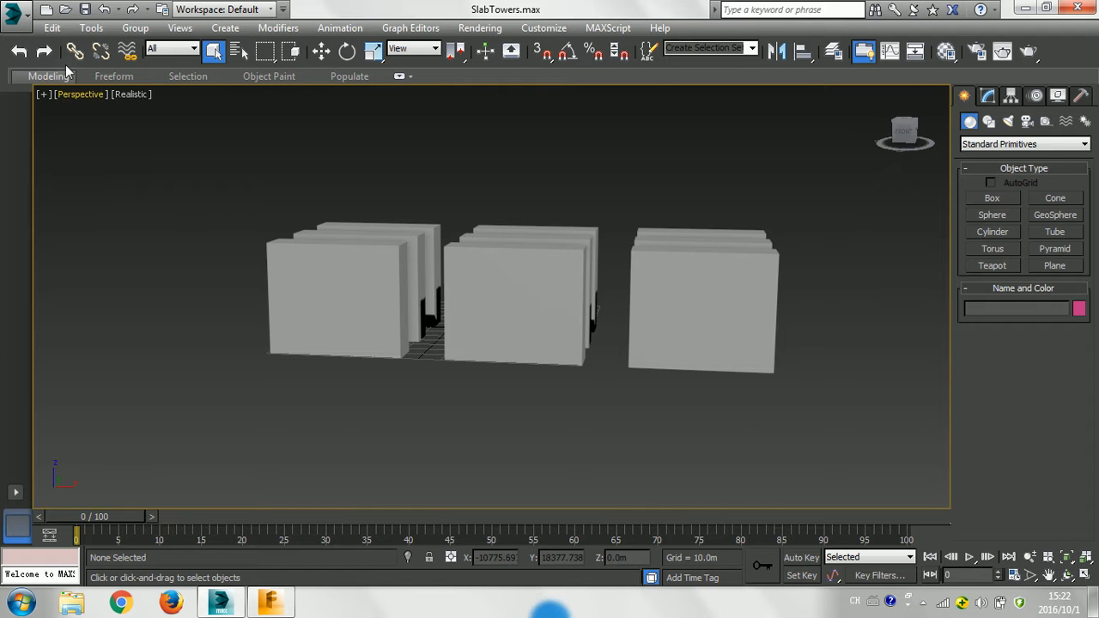
# Export the scene to the Desktop as SlabTowers in 3D Studio (*.3DS) format, preserving MAX's texture coordinates.
pyautogui.click(29, 21)
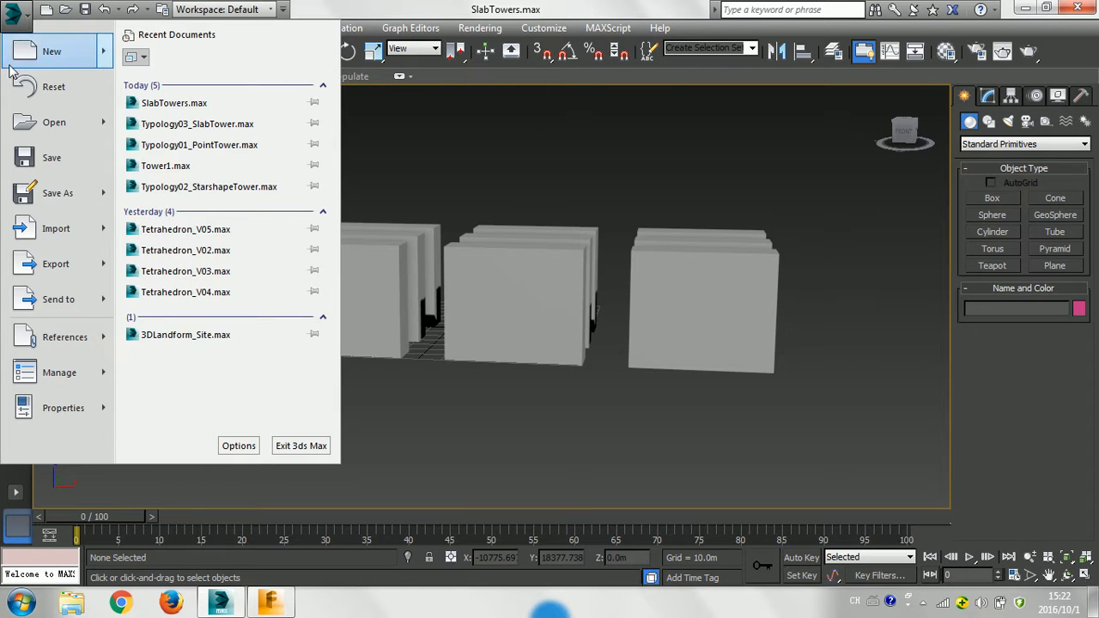
pyautogui.click(57, 266)
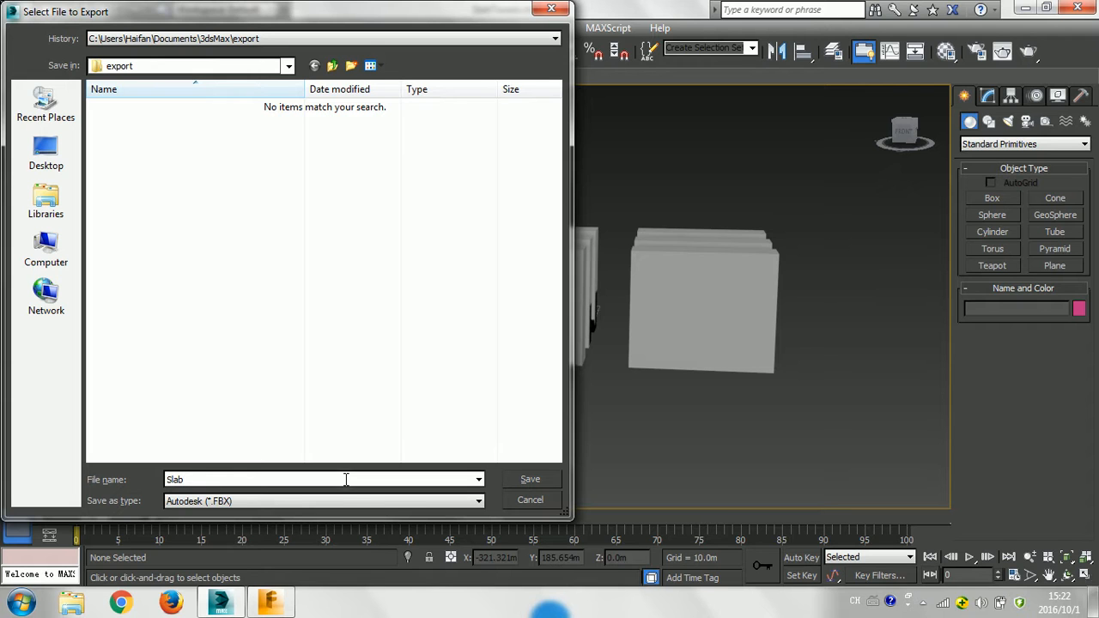
pyautogui.write('s')
pyautogui.click(42, 150)
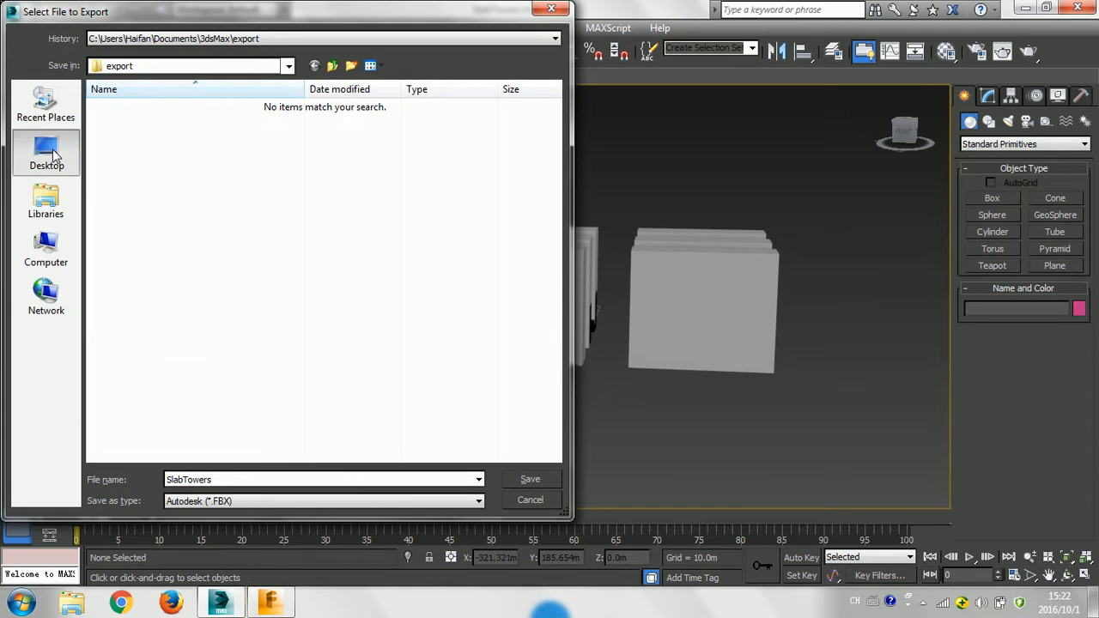
pyautogui.click(280, 503)
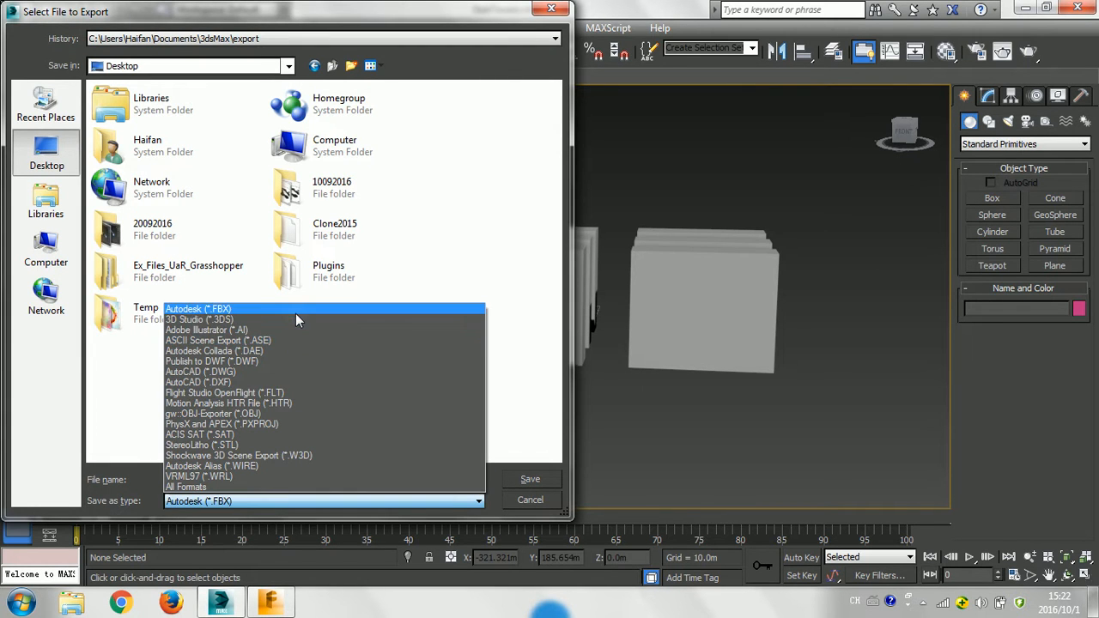
pyautogui.click(214, 323)
pyautogui.click(530, 479)
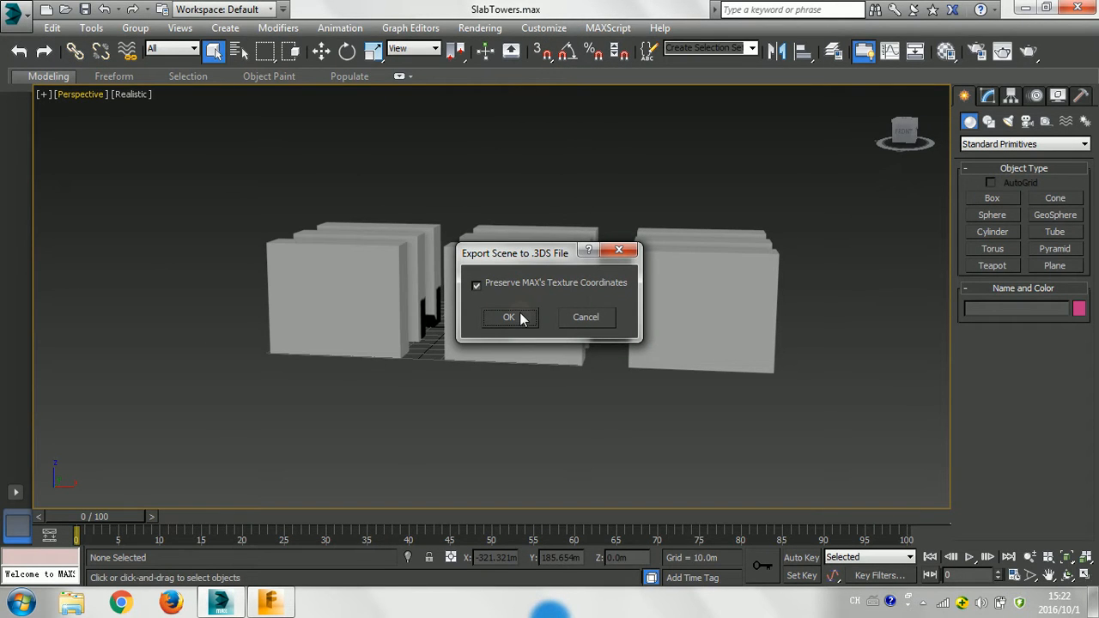
pyautogui.click(509, 318)
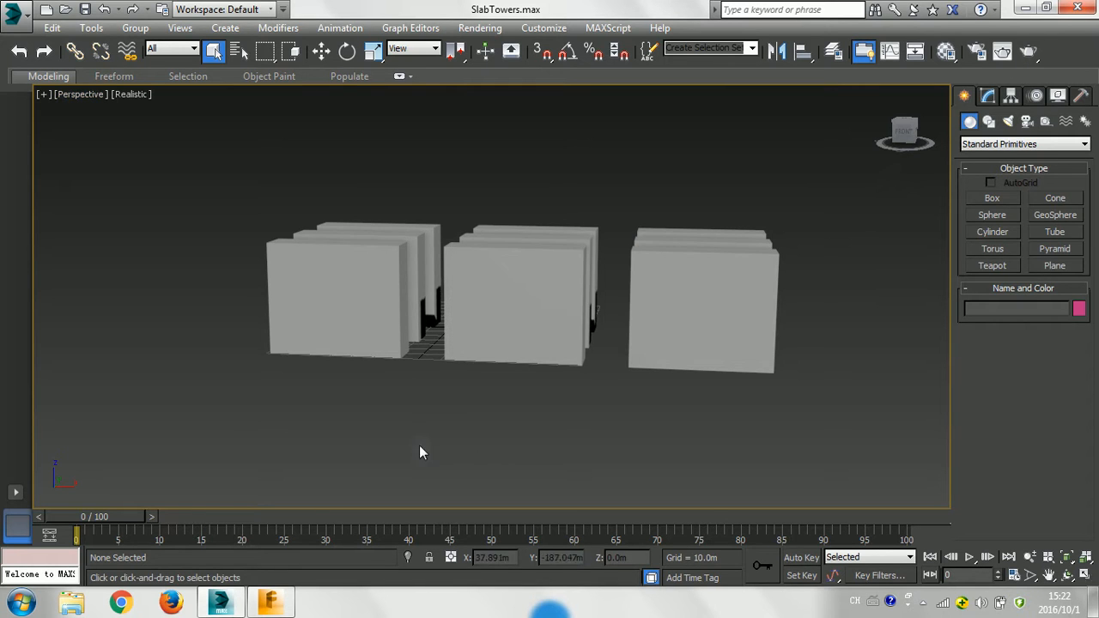
# Switch to Flow Design and import the local model SlabTowers.3DS from the Desktop.
pyautogui.click(271, 603)
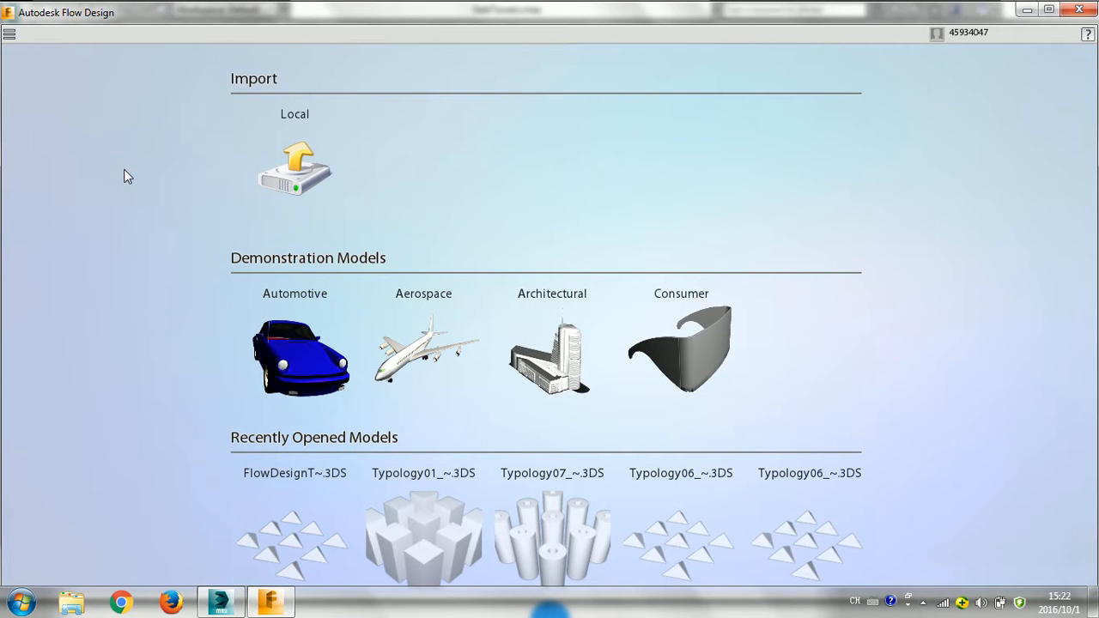
pyautogui.click(271, 151)
pyautogui.moveTo(530, 220); pyautogui.dragTo(529, 333)
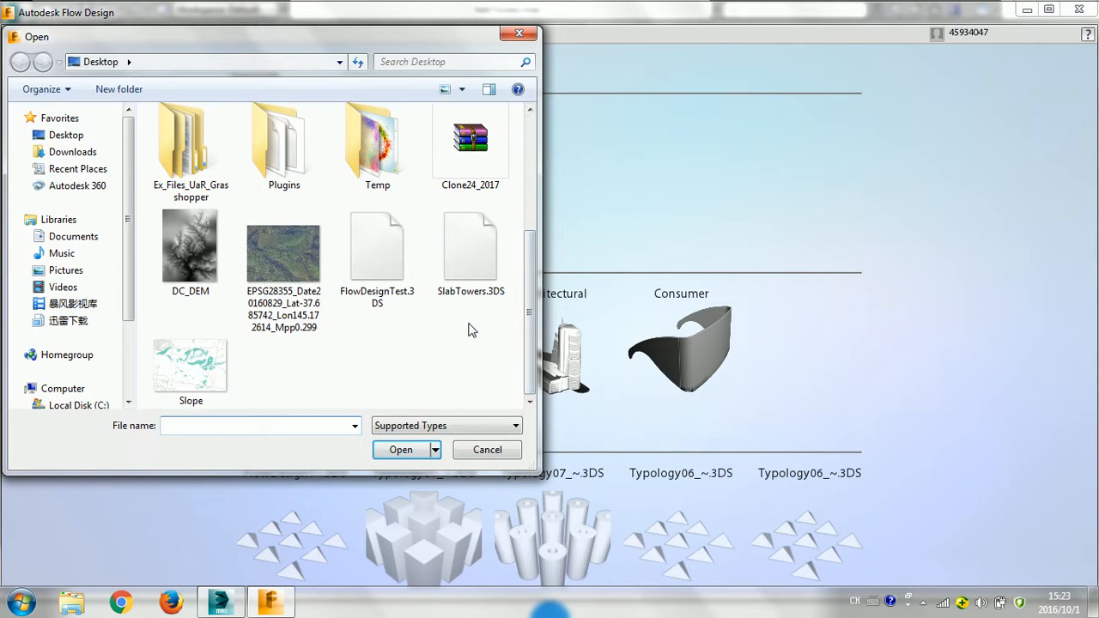
pyautogui.click(480, 247)
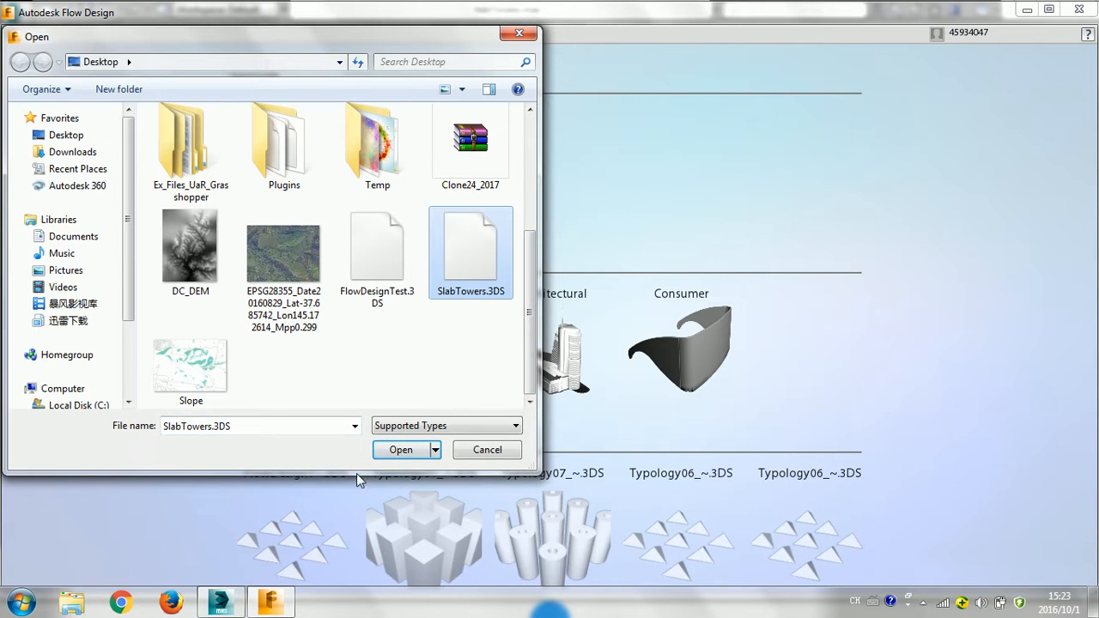
pyautogui.click(402, 451)
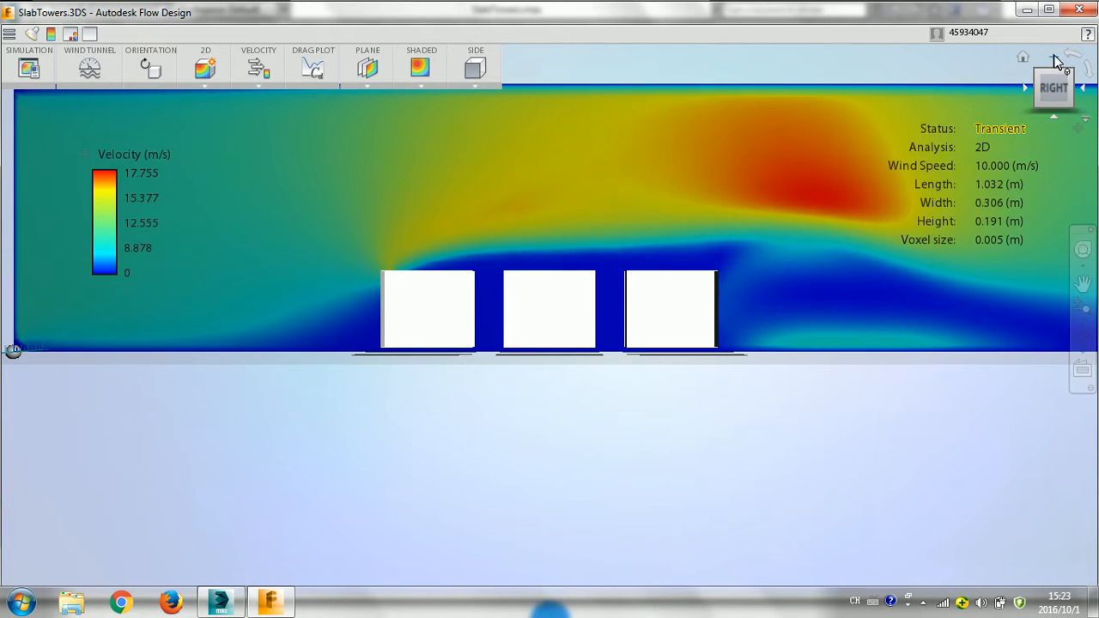
# Rotate the slab towers in the wind tunnel by setting the Z angle to 90 degrees.
pyautogui.click(1054, 57)
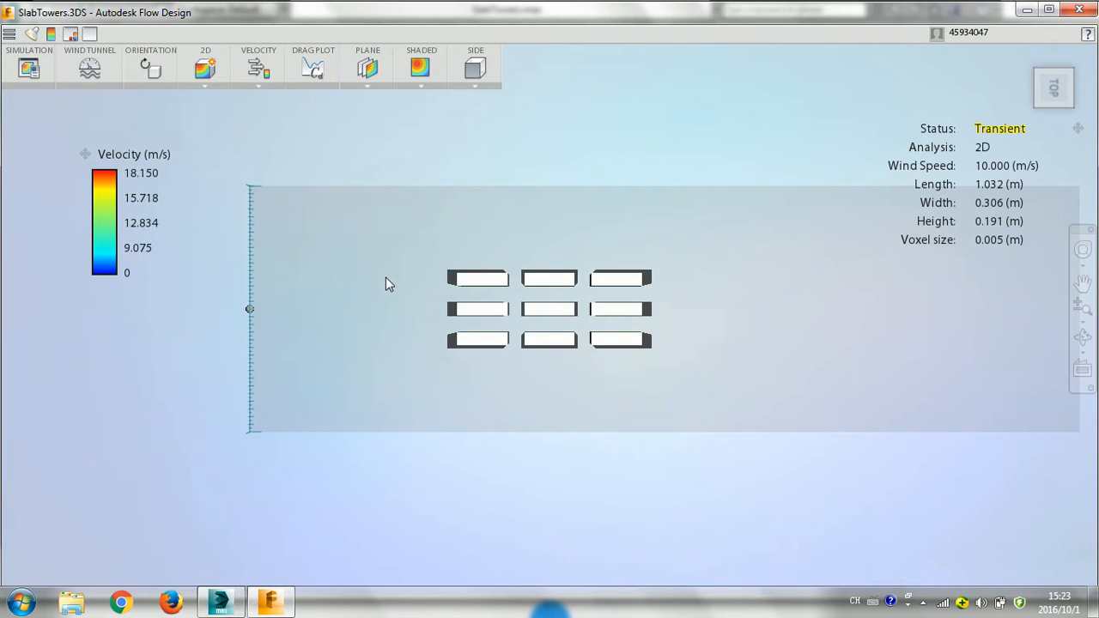
pyautogui.click(153, 82)
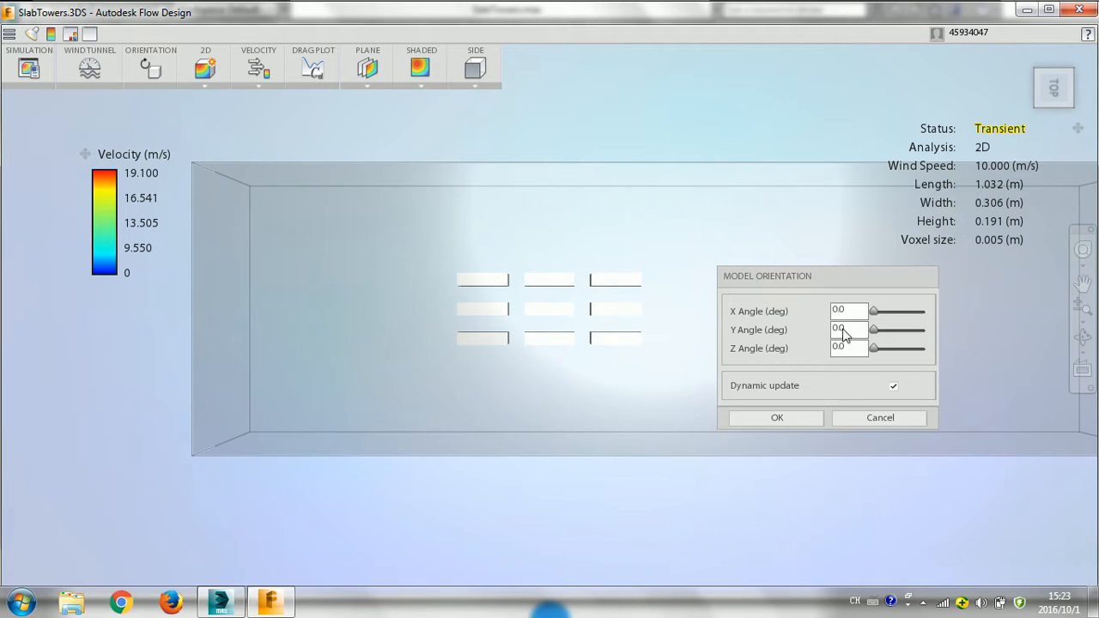
pyautogui.doubleClick(854, 348)
pyautogui.write('90')
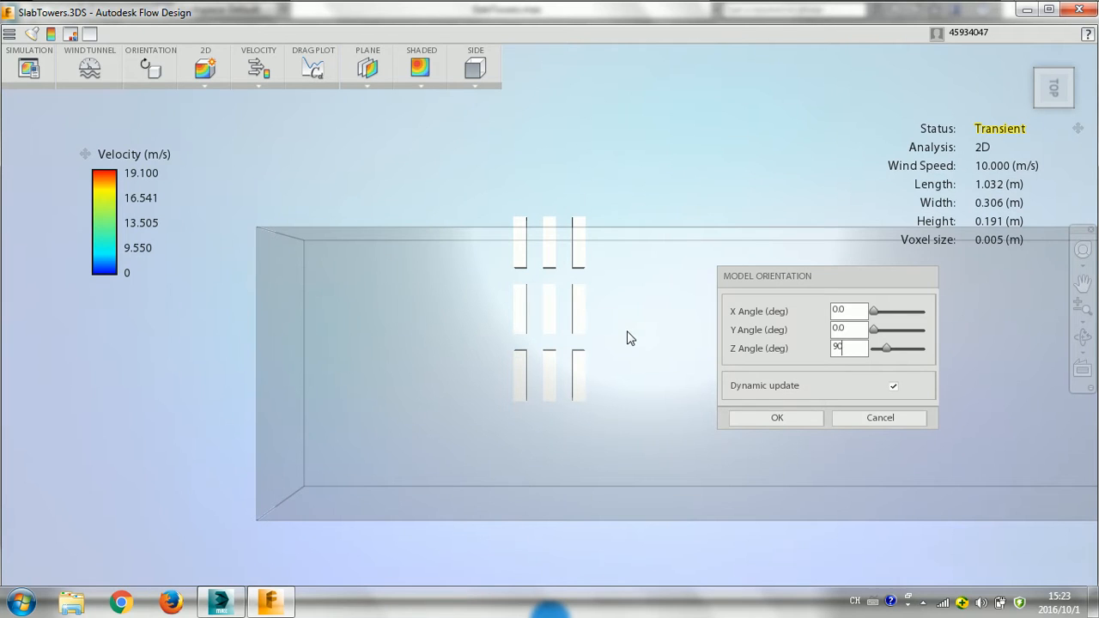
pyautogui.click(764, 418)
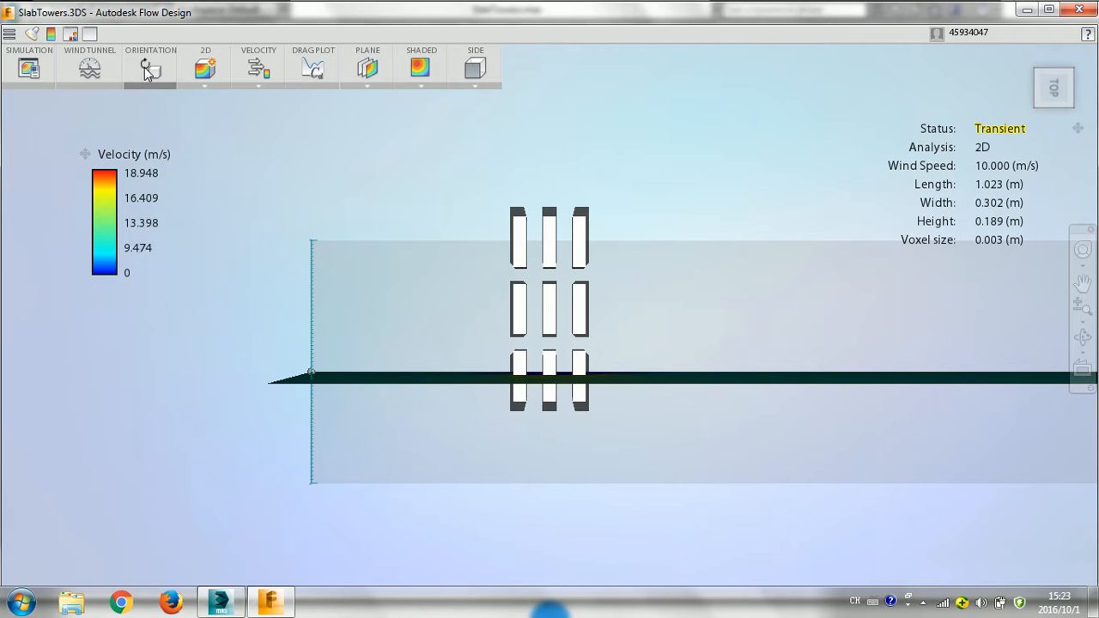
# Set the wind tunnel's wind speed to 4.81 m/s.
pyautogui.click(85, 85)
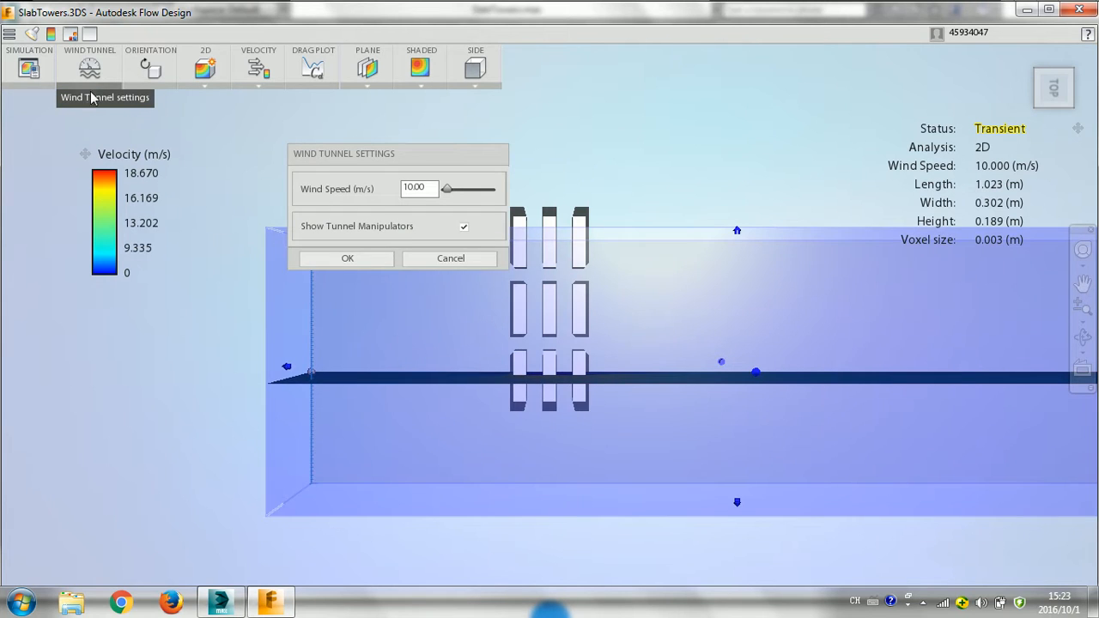
pyautogui.hotkey('ctrl', 'a')
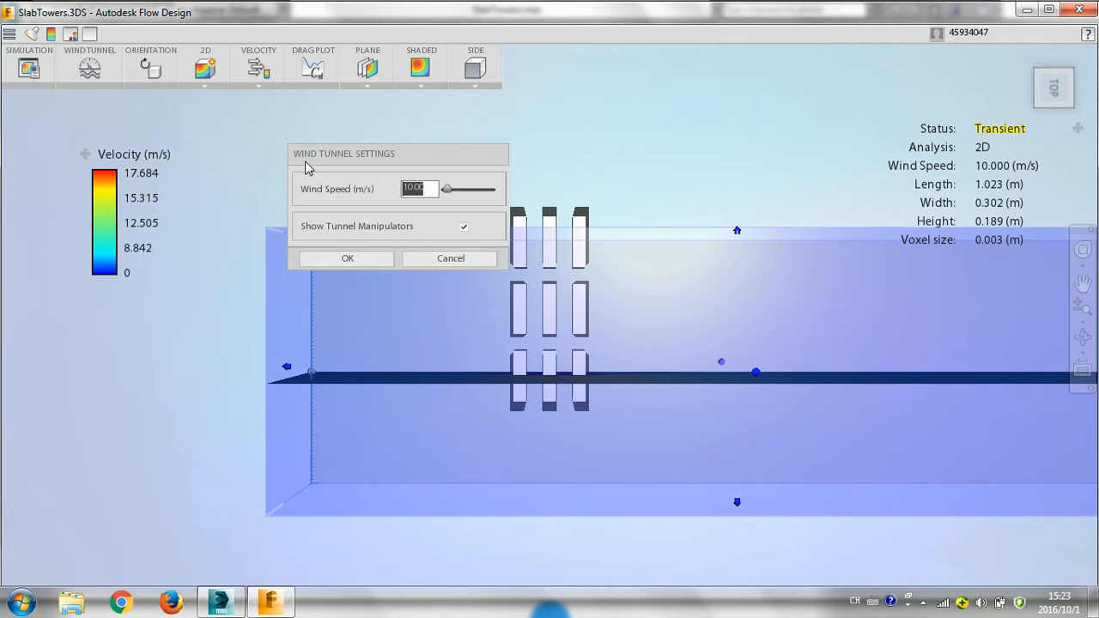
pyautogui.write('4.81')
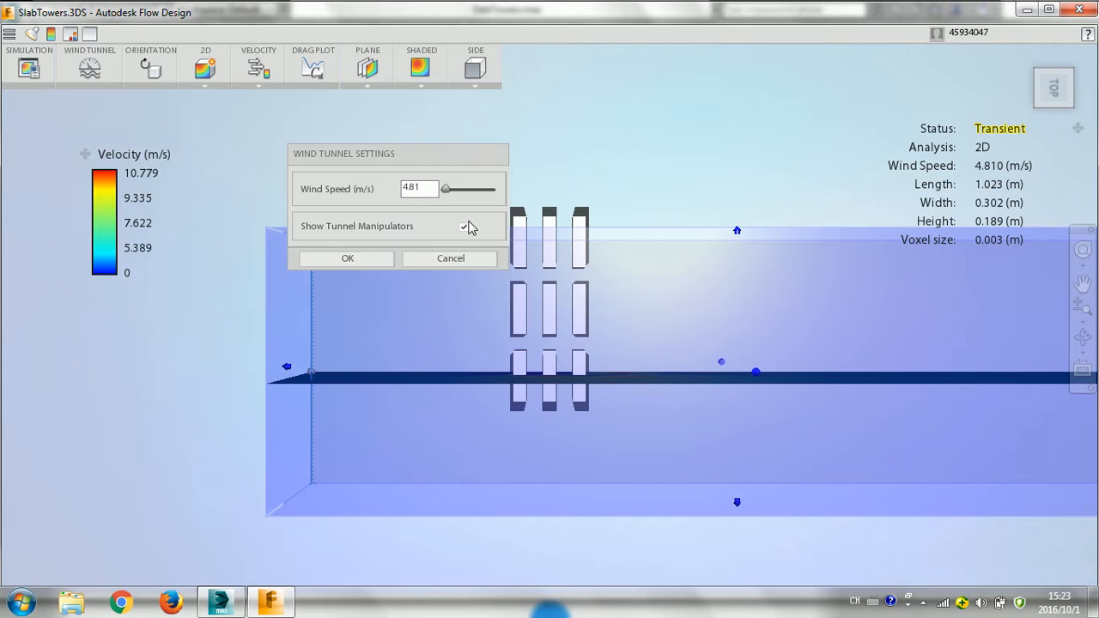
# Adjust both long sides of the wind tunnel to centre it on the towers, about 0.29 m wide, and shift the result plane off-centre.
pyautogui.moveTo(739, 235); pyautogui.dragTo(735, 186)
pyautogui.moveTo(736, 505); pyautogui.dragTo(732, 436)
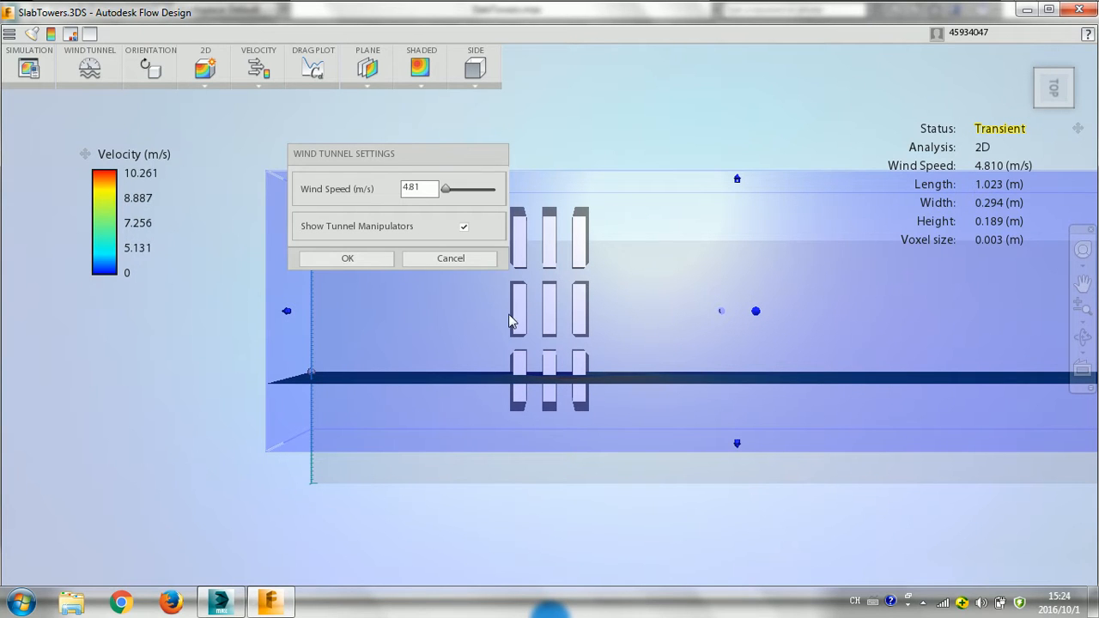
pyautogui.click(356, 260)
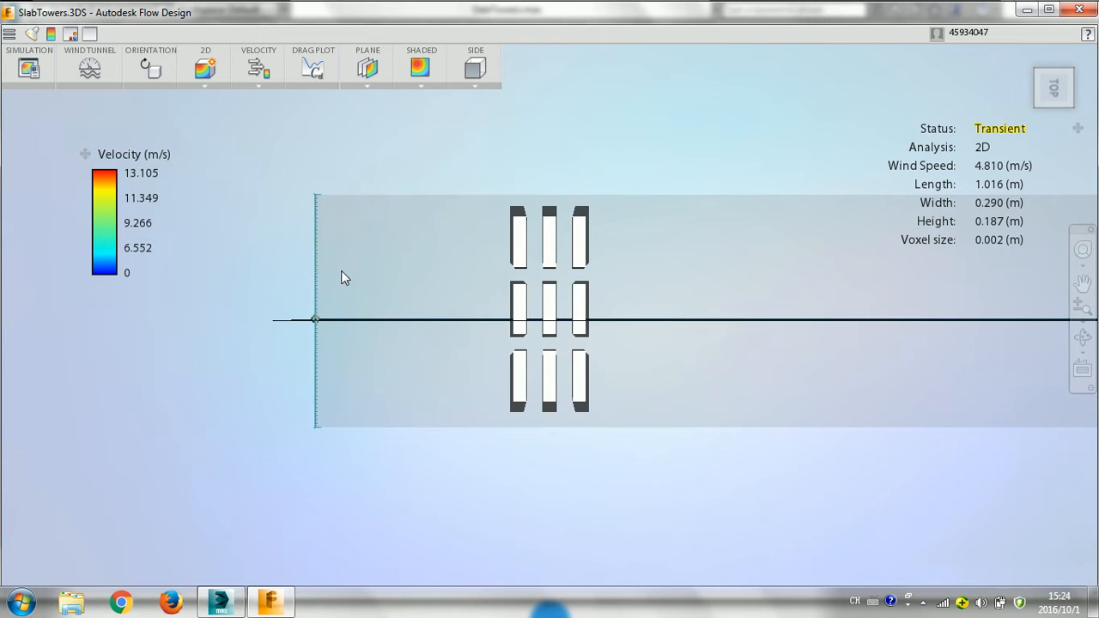
pyautogui.moveTo(316, 318); pyautogui.dragTo(318, 380)
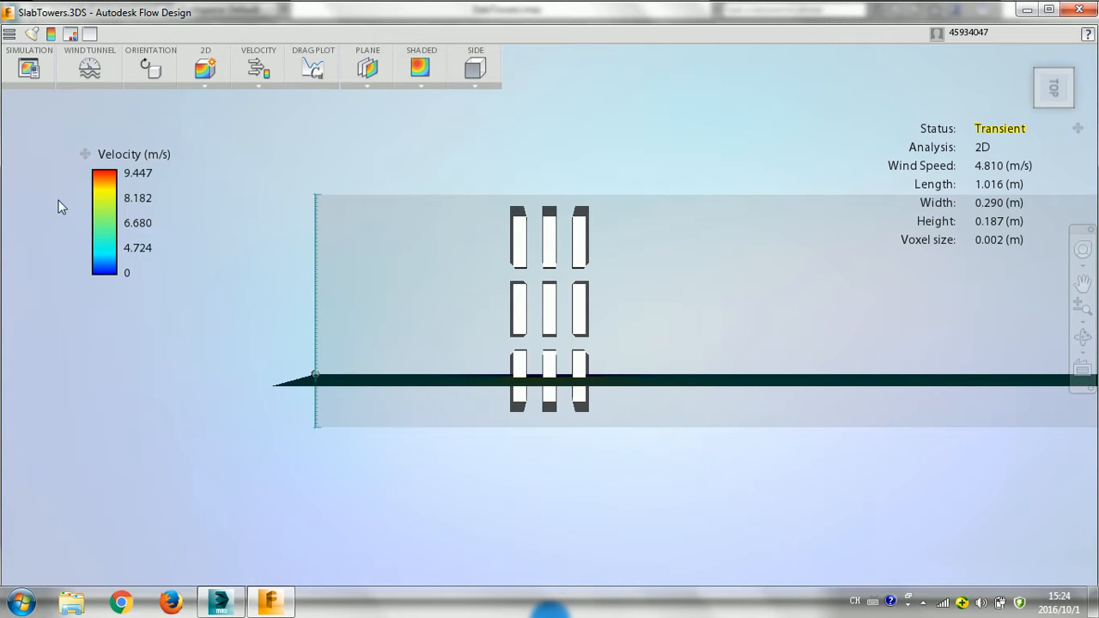
# Set the model dimension units to Meters in the simulation settings.
pyautogui.click(36, 85)
pyautogui.moveTo(526, 140); pyautogui.dragTo(510, 141)
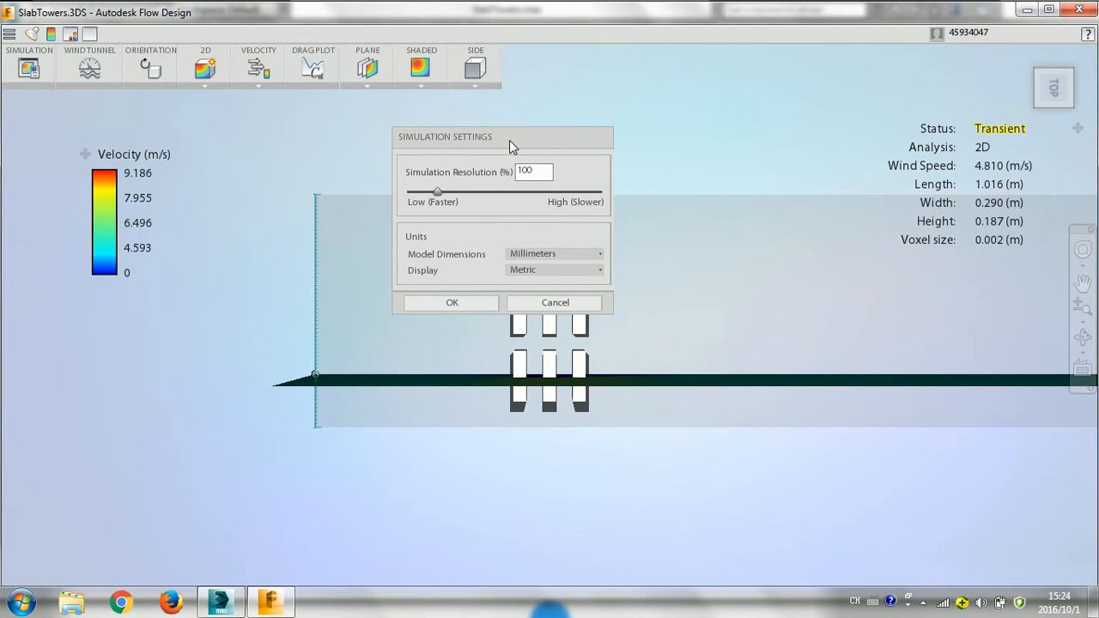
pyautogui.click(571, 256)
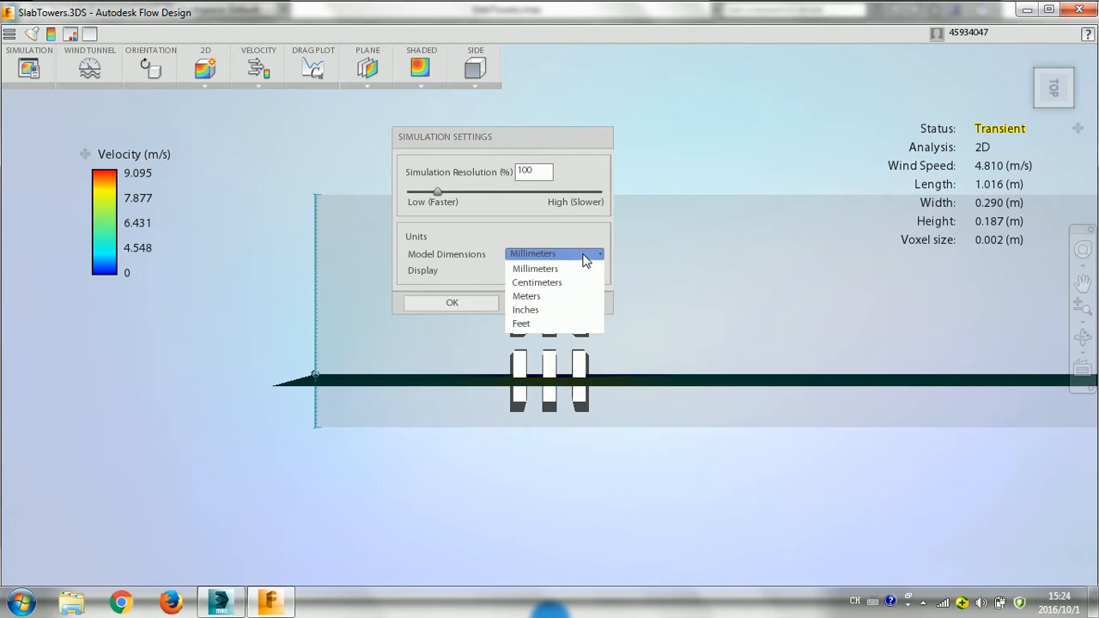
pyautogui.click(550, 298)
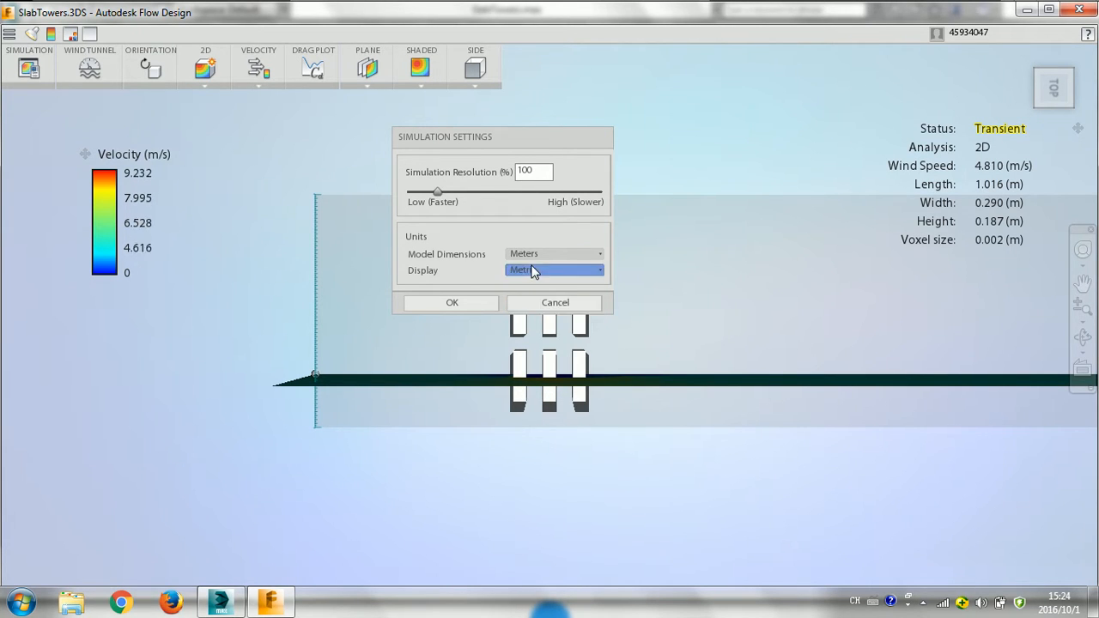
pyautogui.click(472, 301)
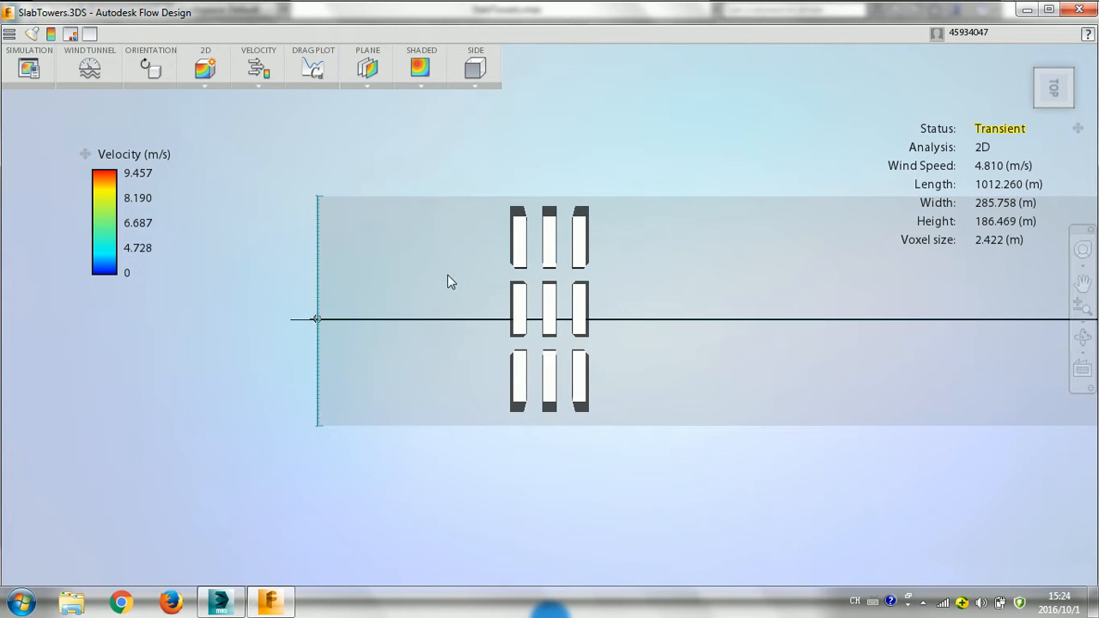
# View the 2D velocity results from the right side, close up on the slab towers.
pyautogui.click(1057, 123)
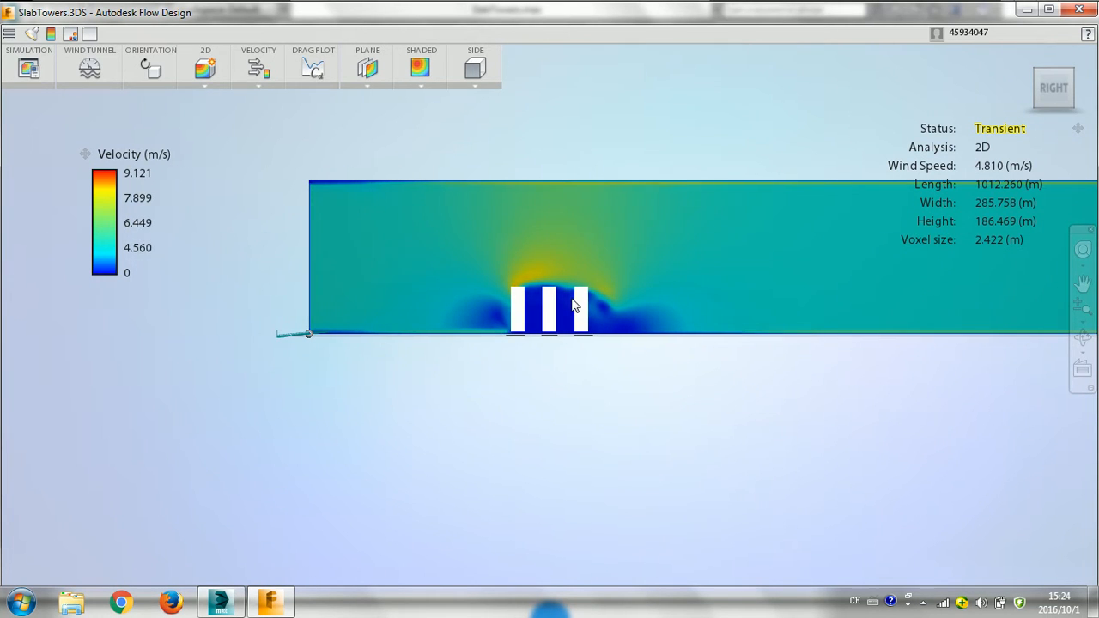
pyautogui.scroll(2, 574, 305)
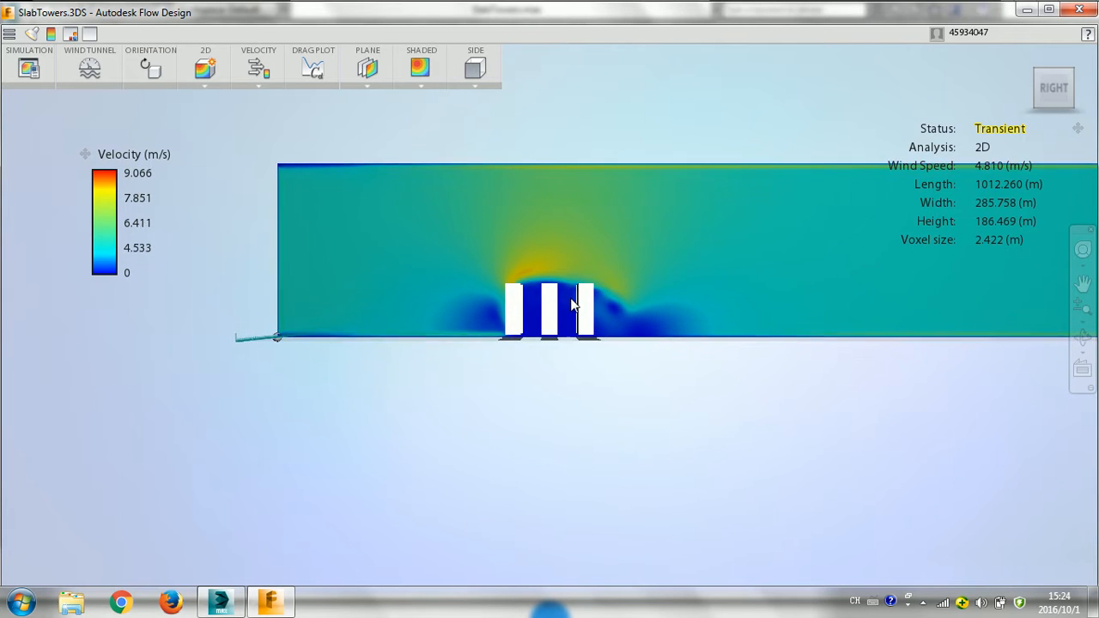
pyautogui.scroll(2, 569, 306)
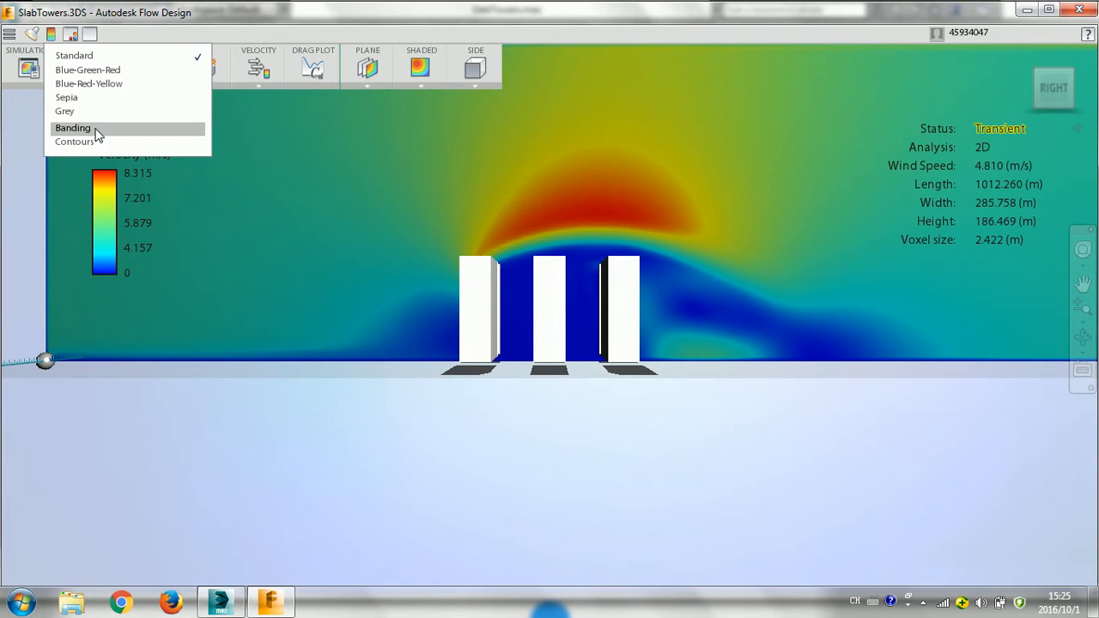
# Turn on banding and contours for the velocity colours on the 2D side plane.
pyautogui.click(95, 131)
pyautogui.click(51, 35)
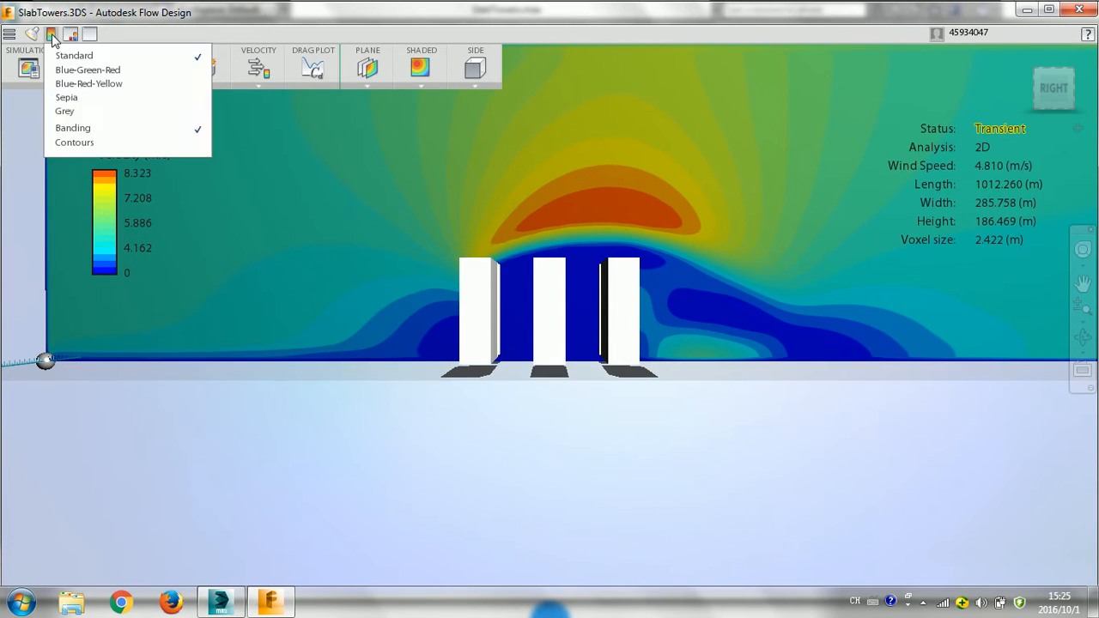
pyautogui.click(65, 142)
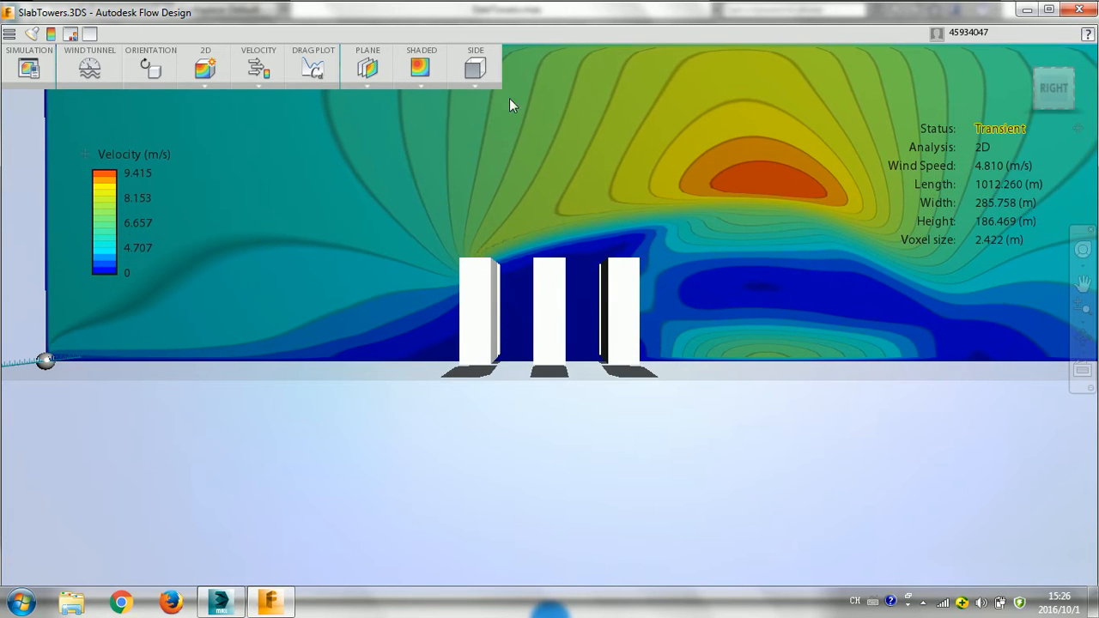
# Switch the 2D analysis plane from Side to Top and view the slab towers' velocity results from above, close up.
pyautogui.click(476, 85)
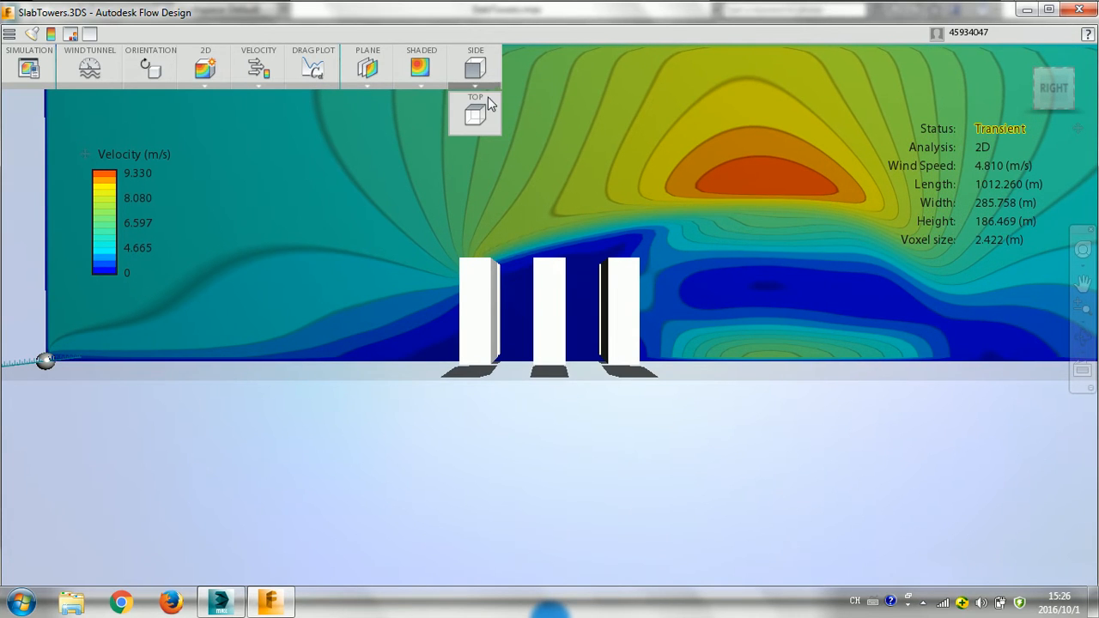
pyautogui.click(475, 112)
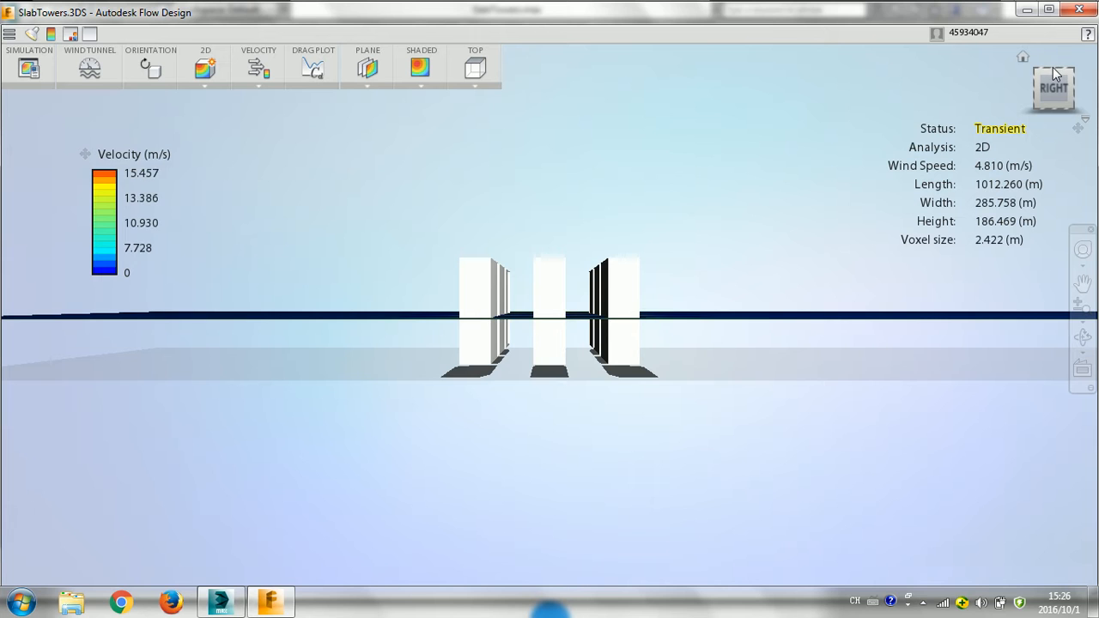
pyautogui.click(1055, 70)
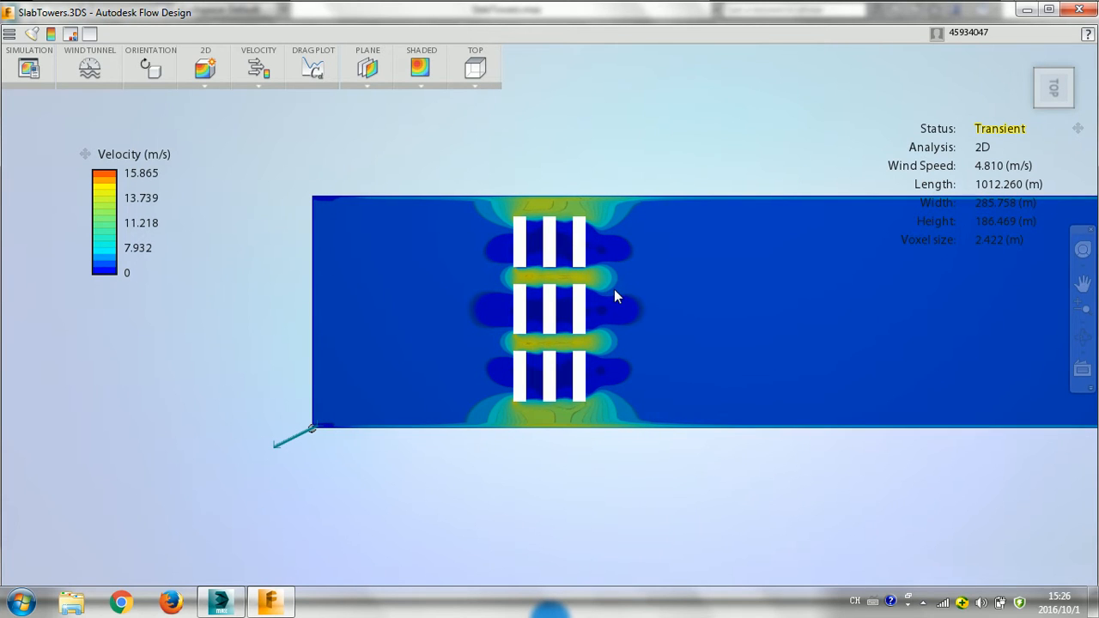
pyautogui.scroll(5, 614, 289)
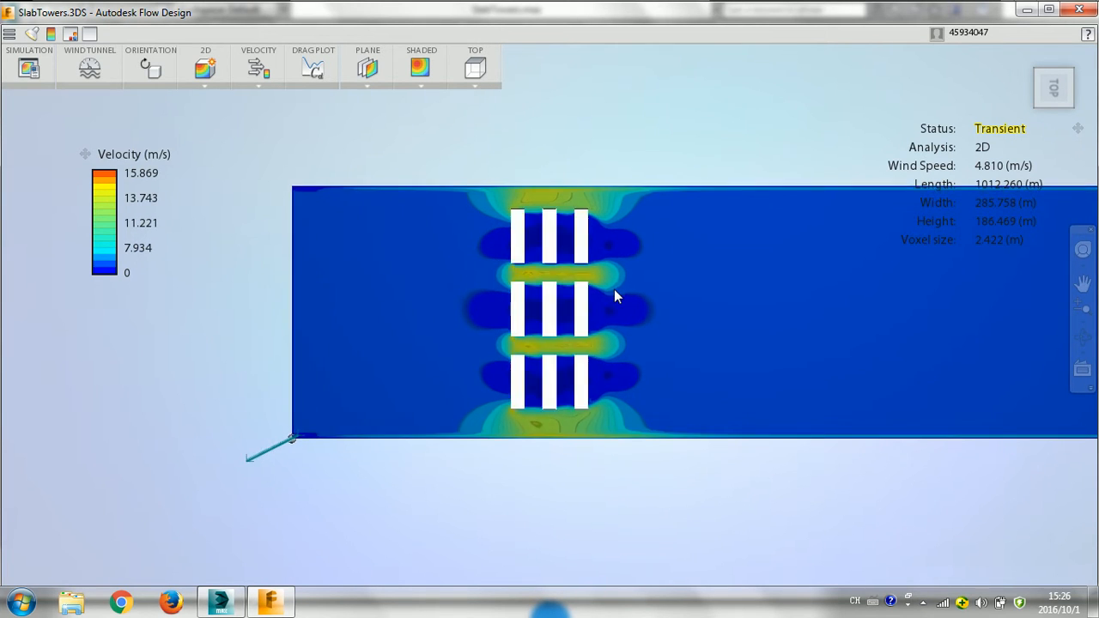
pyautogui.scroll(1, 614, 289)
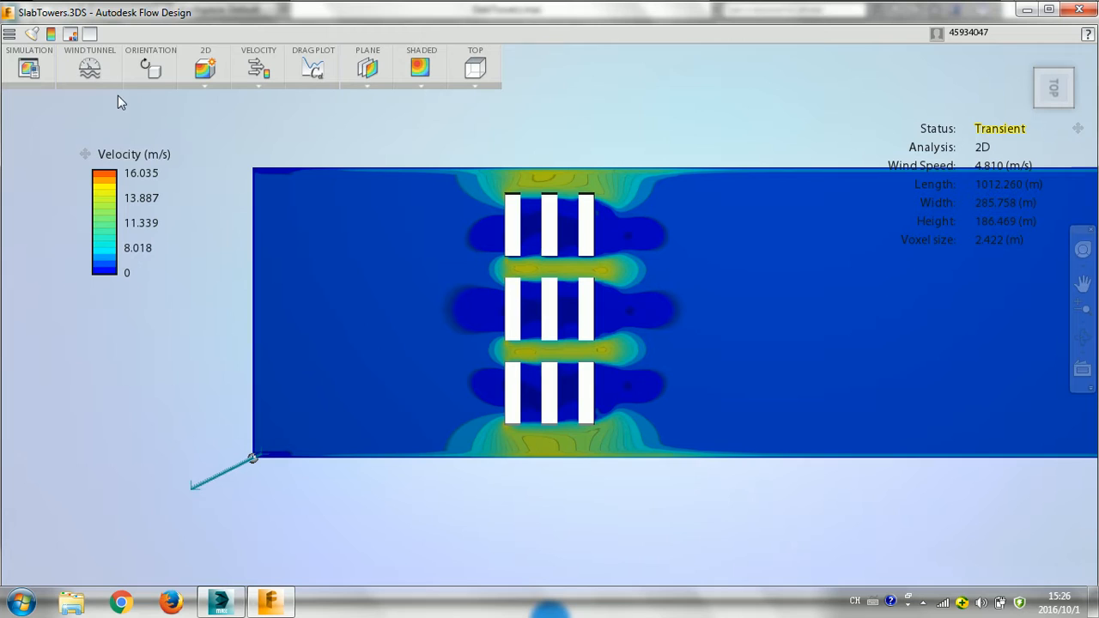
# Turn off banding and contours in the velocity display, keeping the Standard colour scheme.
pyautogui.click(50, 34)
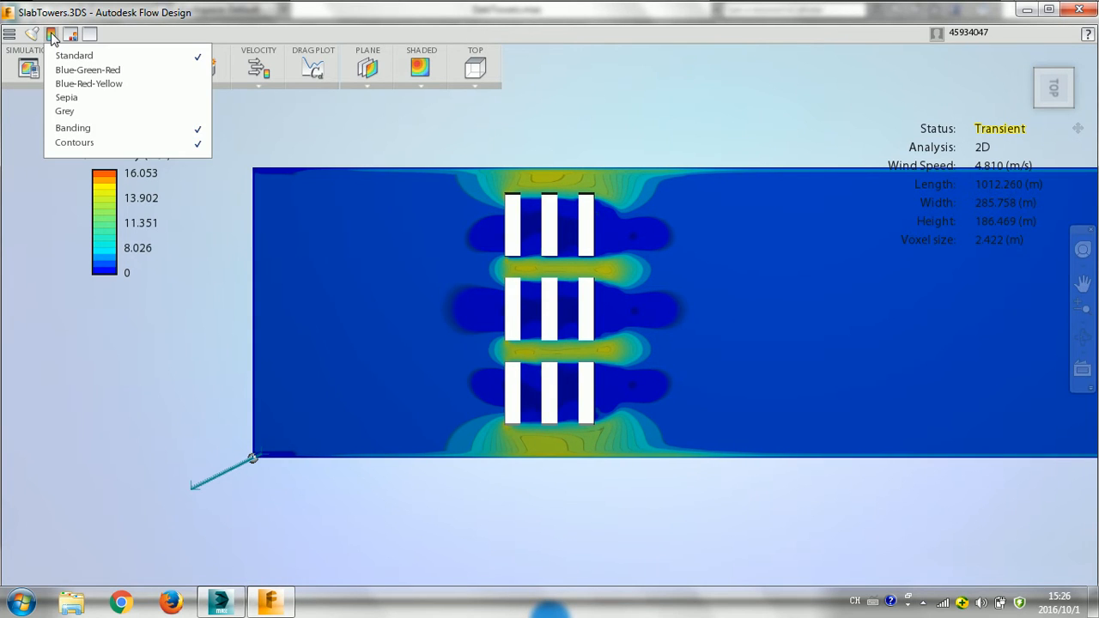
pyautogui.click(73, 128)
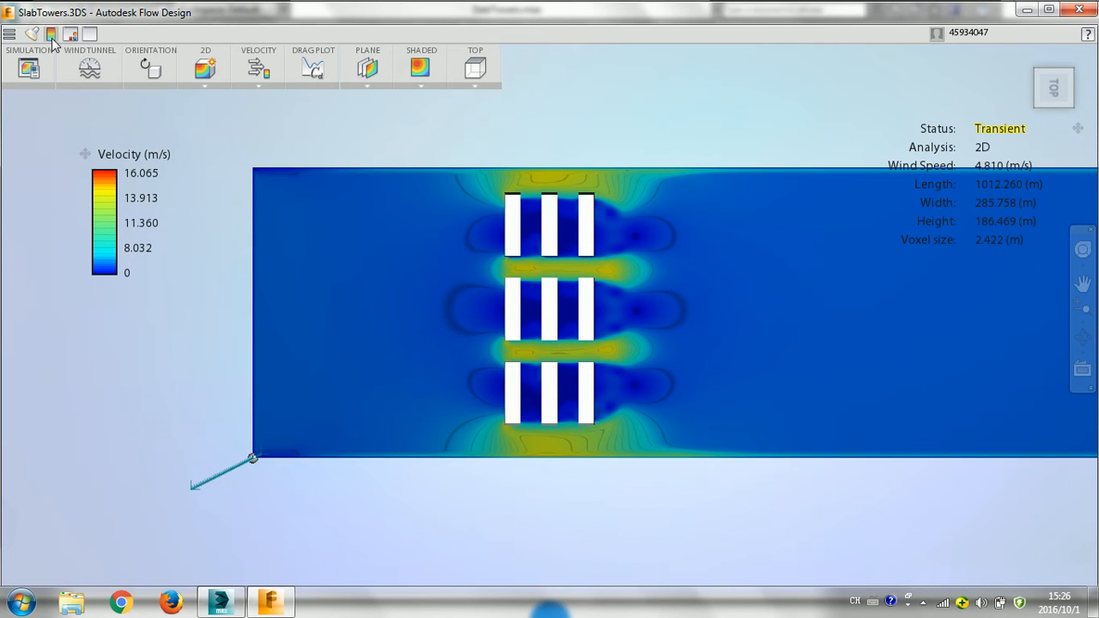
pyautogui.click(52, 38)
pyautogui.click(74, 141)
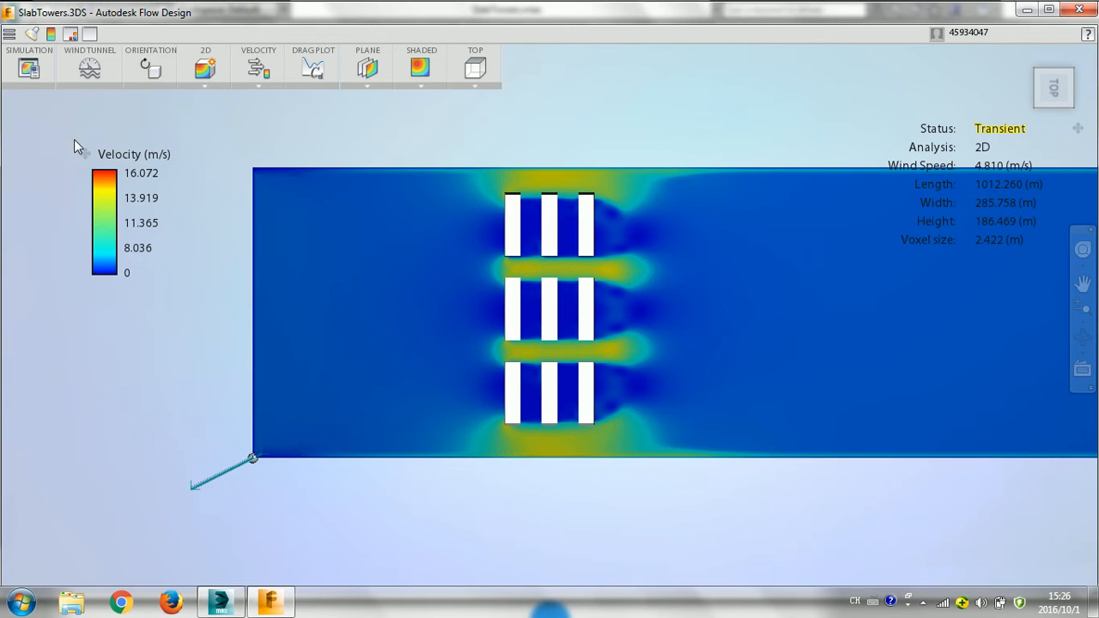
# Change the result display from Plane to Flow Lines, viewed close up around the slab towers.
pyautogui.click(421, 87)
pyautogui.click(365, 87)
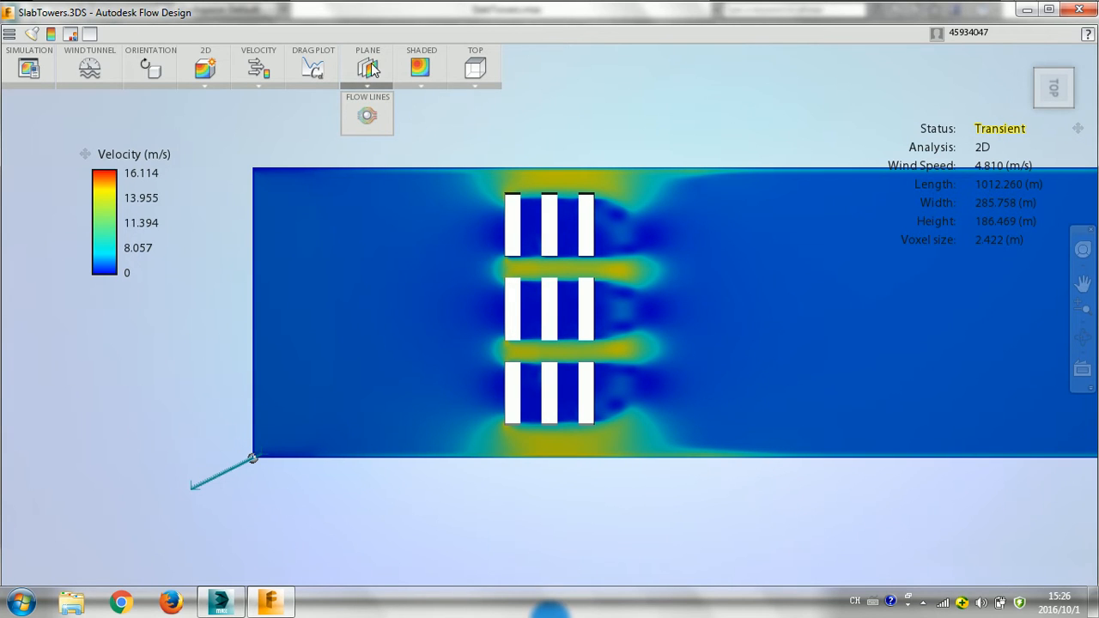
pyautogui.click(368, 116)
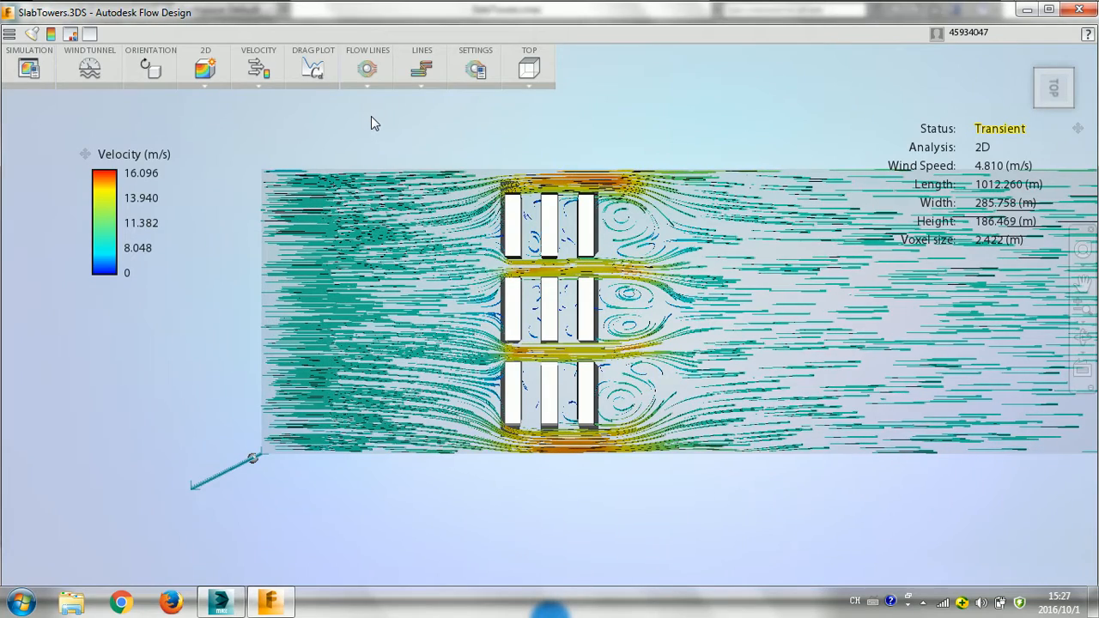
pyautogui.scroll(3, 632, 245)
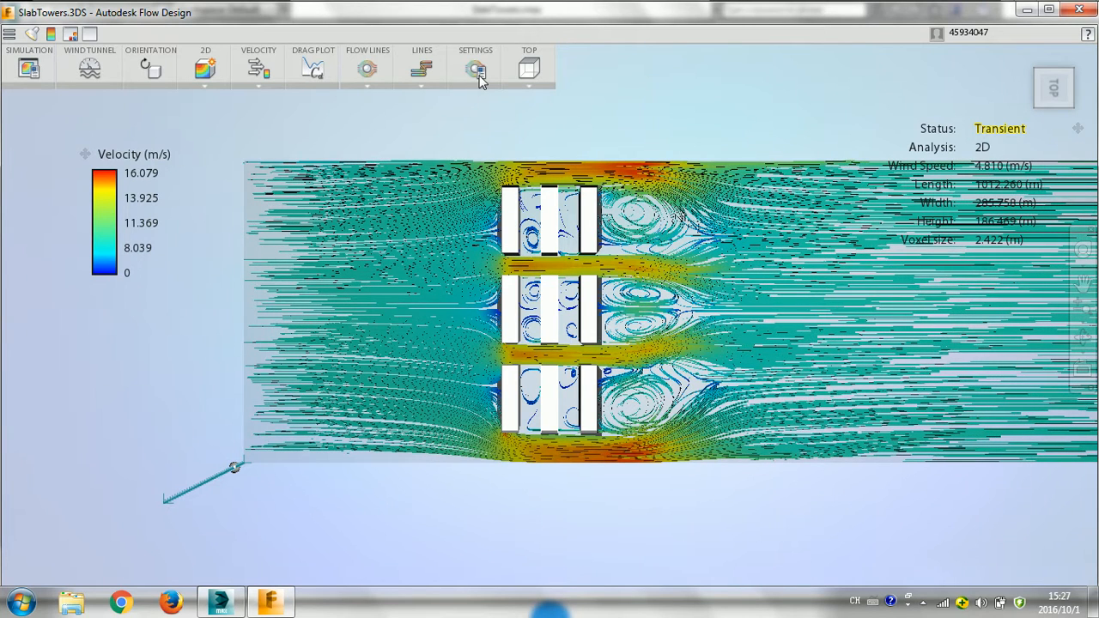
pyautogui.click(420, 86)
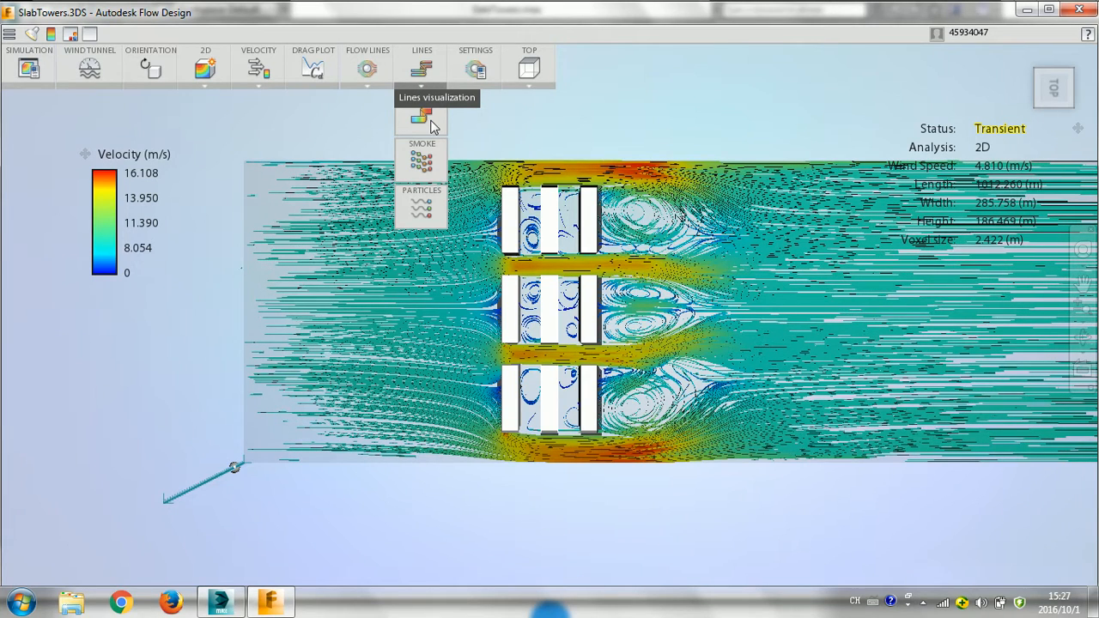
pyautogui.click(433, 158)
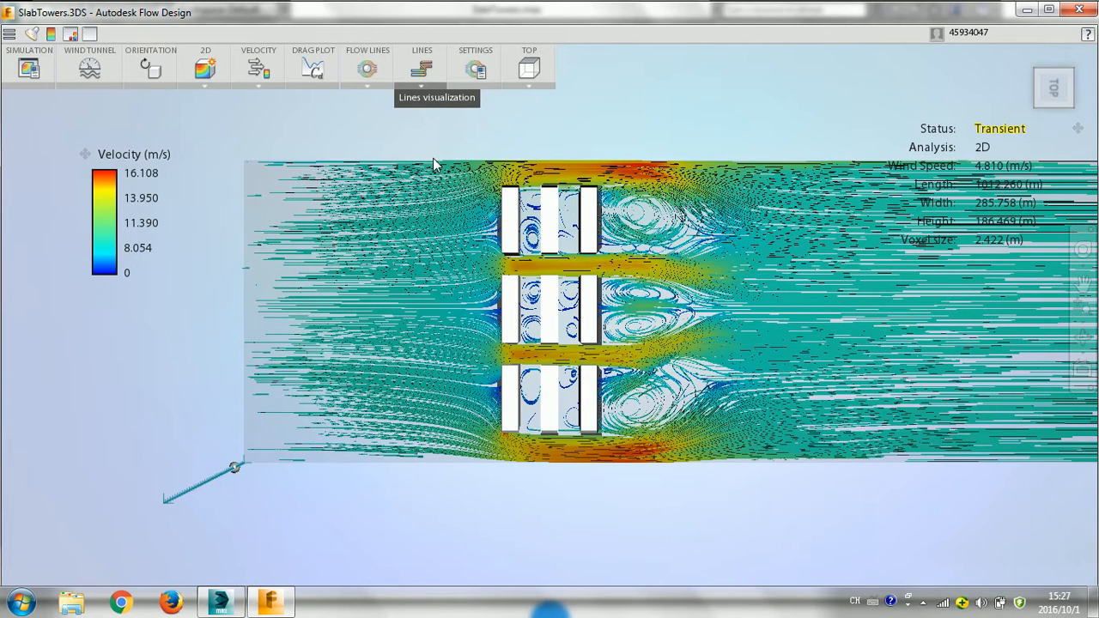
pyautogui.click(423, 84)
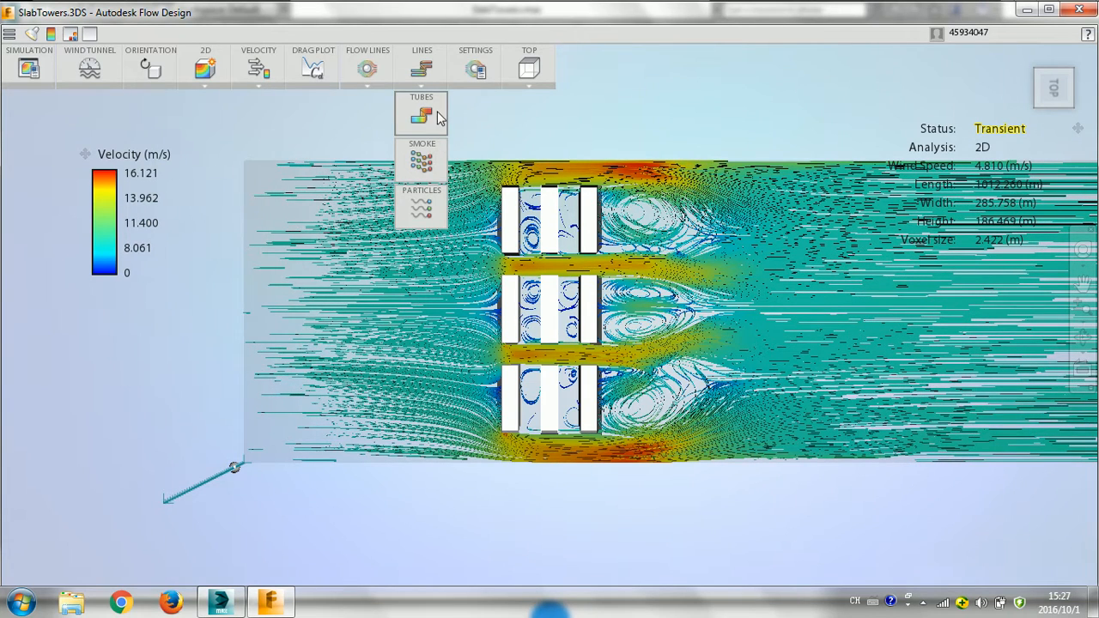
pyautogui.click(437, 112)
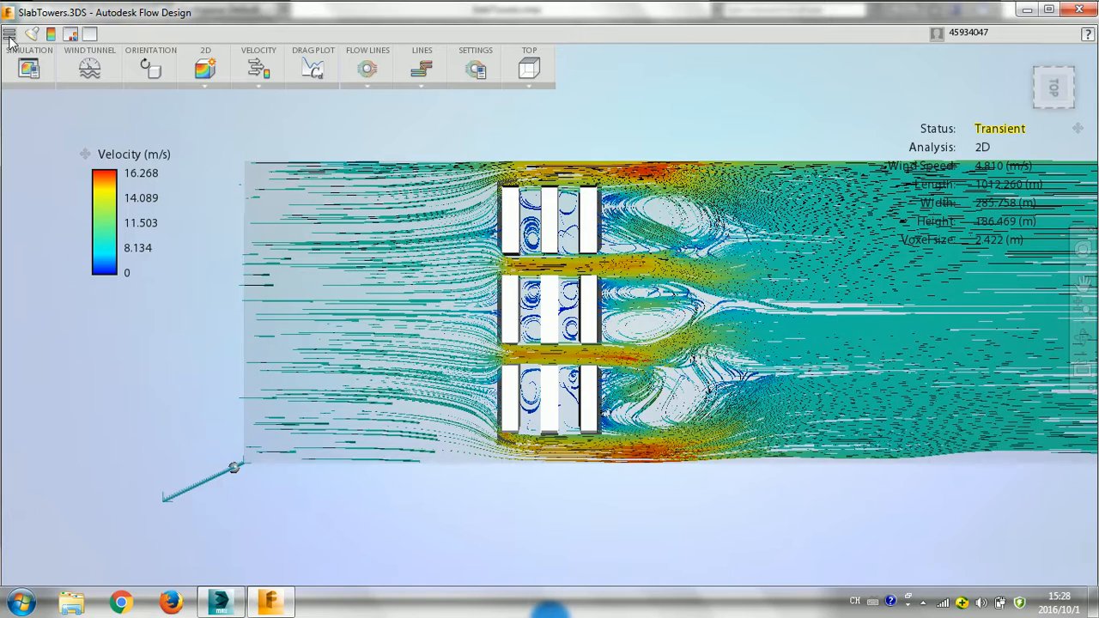
# Set up a video export of the simulation and start recording the top-view flow lines around the slab towers.
pyautogui.click(10, 37)
pyautogui.click(10, 36)
pyautogui.click(11, 34)
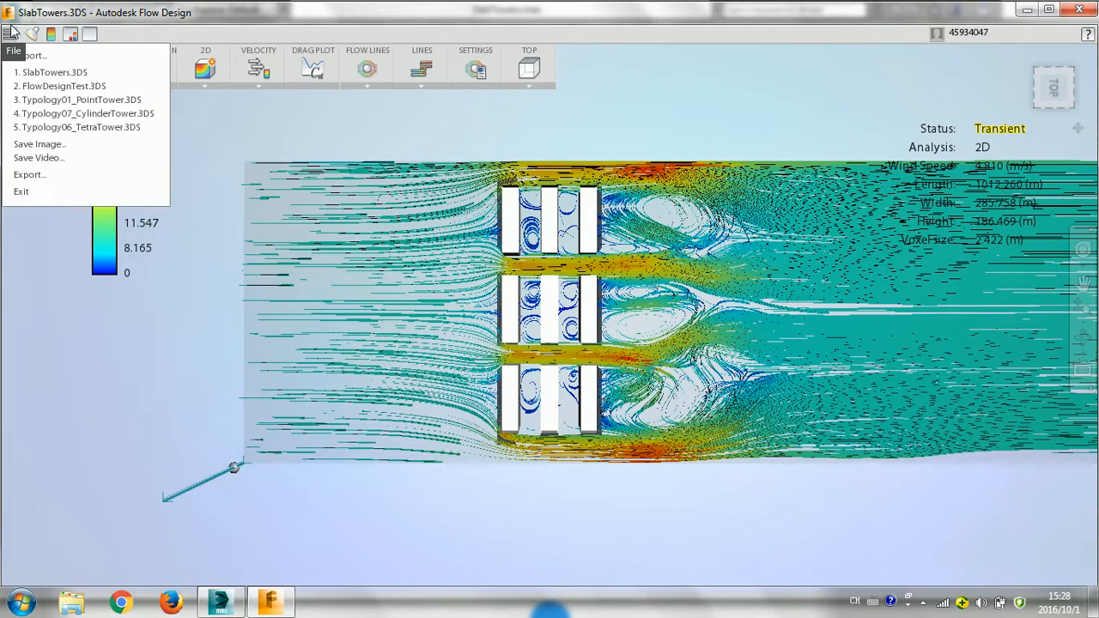
pyautogui.click(38, 158)
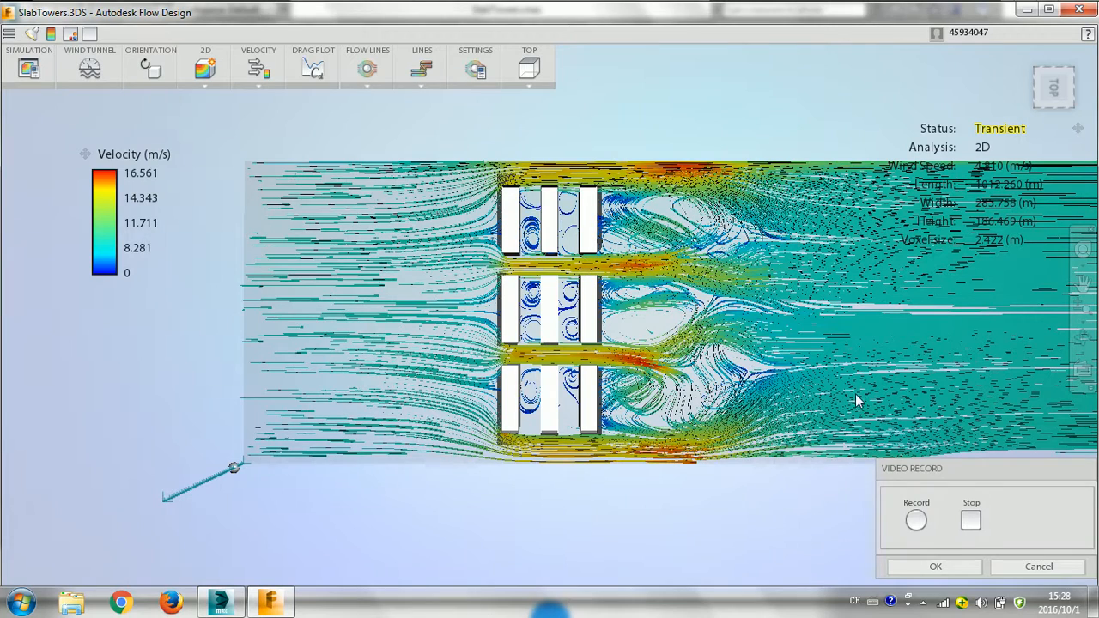
pyautogui.click(916, 522)
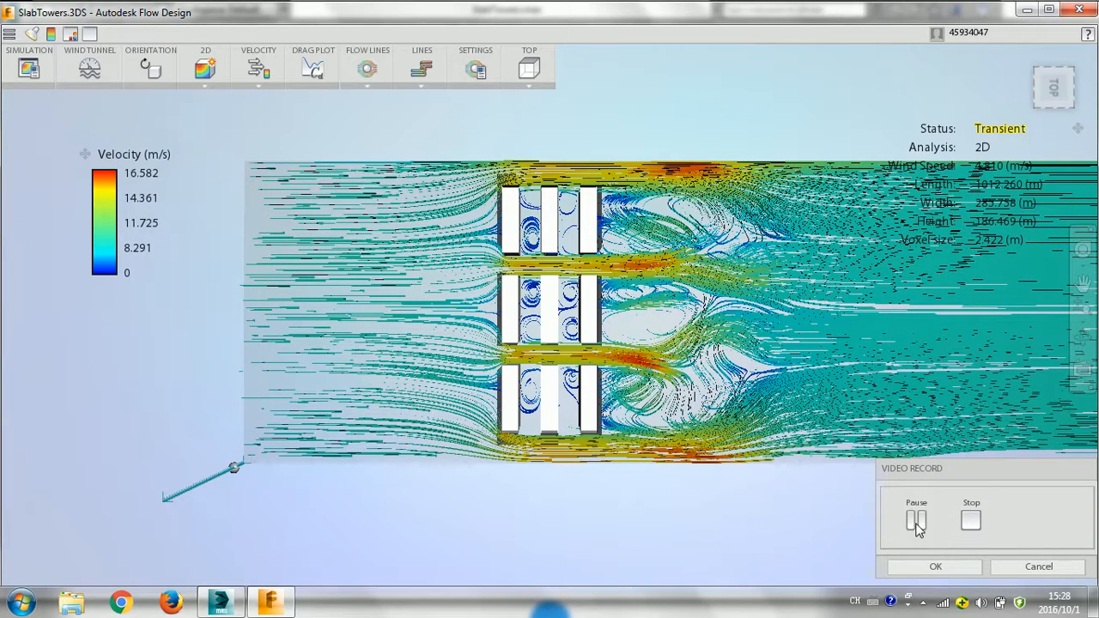
pyautogui.click(916, 522)
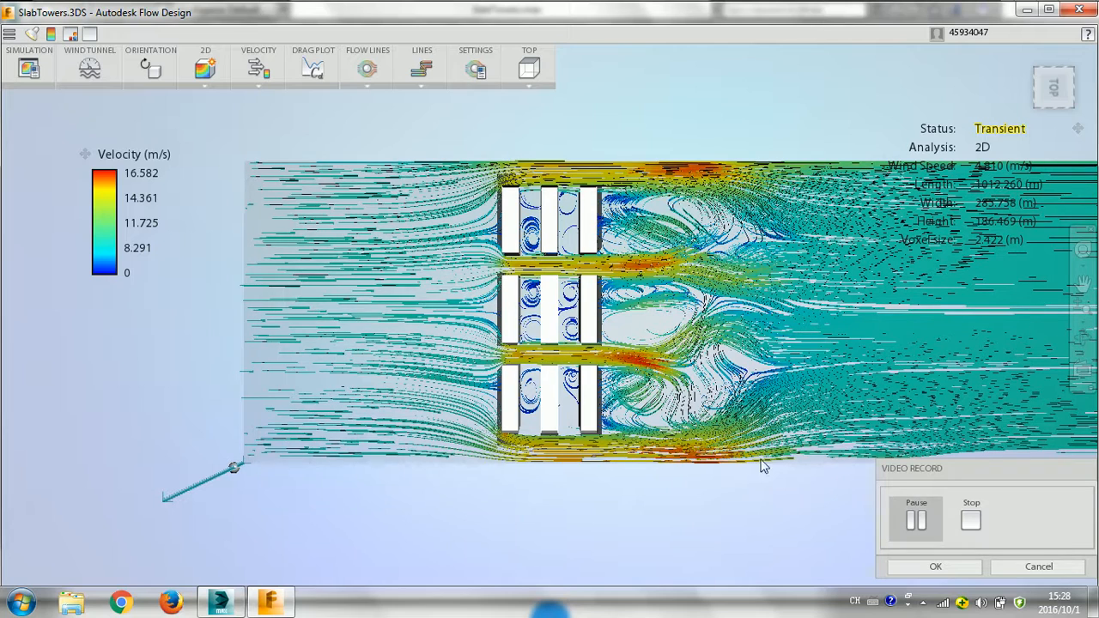